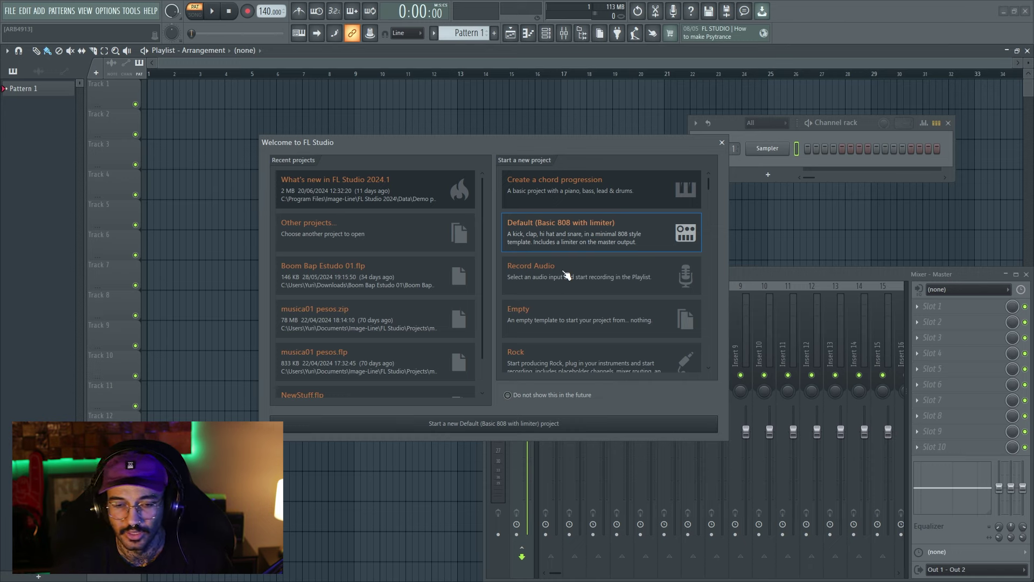
Step: Browse the new-project templates and start a project from Default (Basic 808 with limiter)
scroll(568, 277, down, 1)
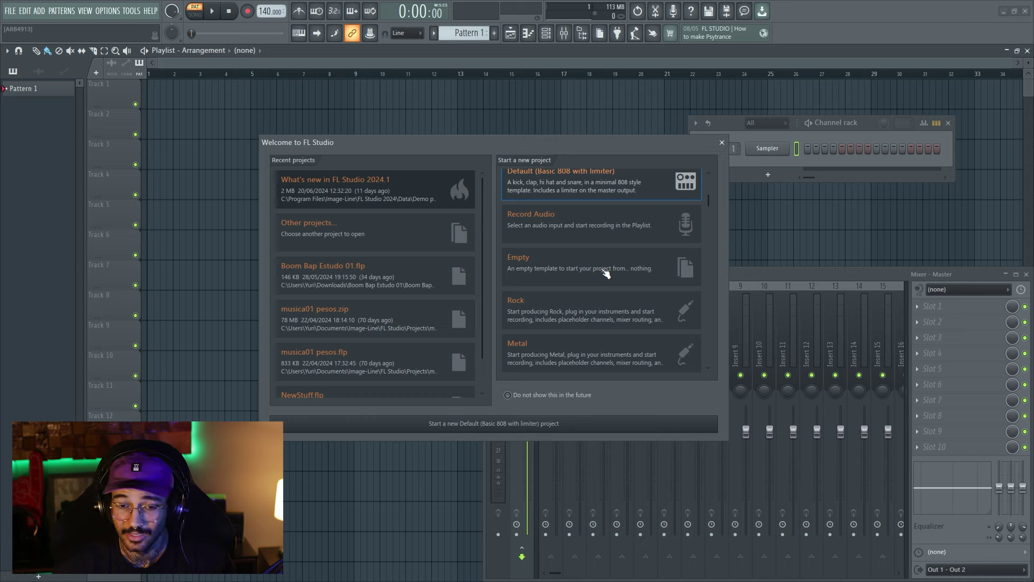
scroll(597, 280, down, 5)
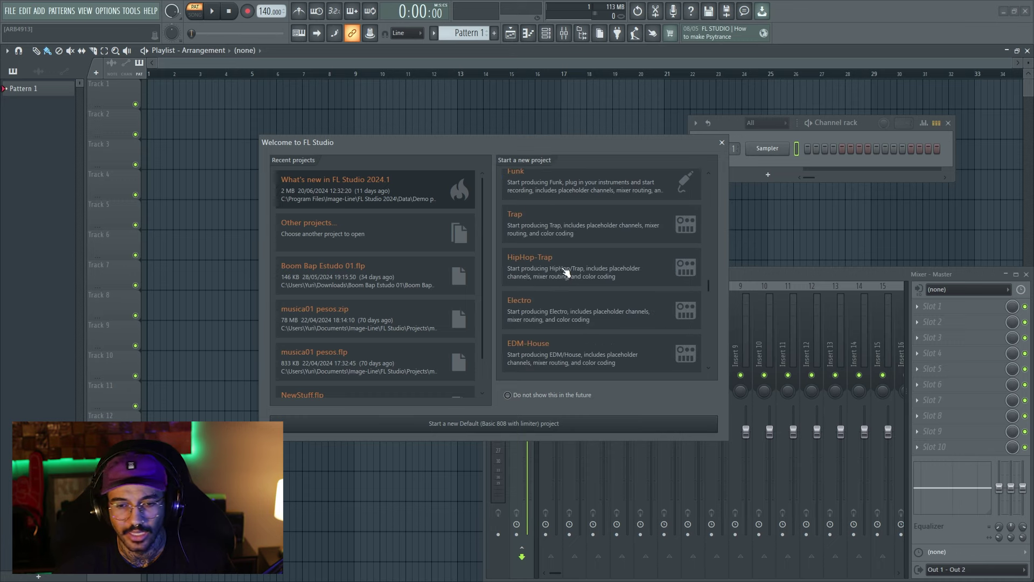
scroll(565, 272, up, 5)
scroll(567, 272, up, 1)
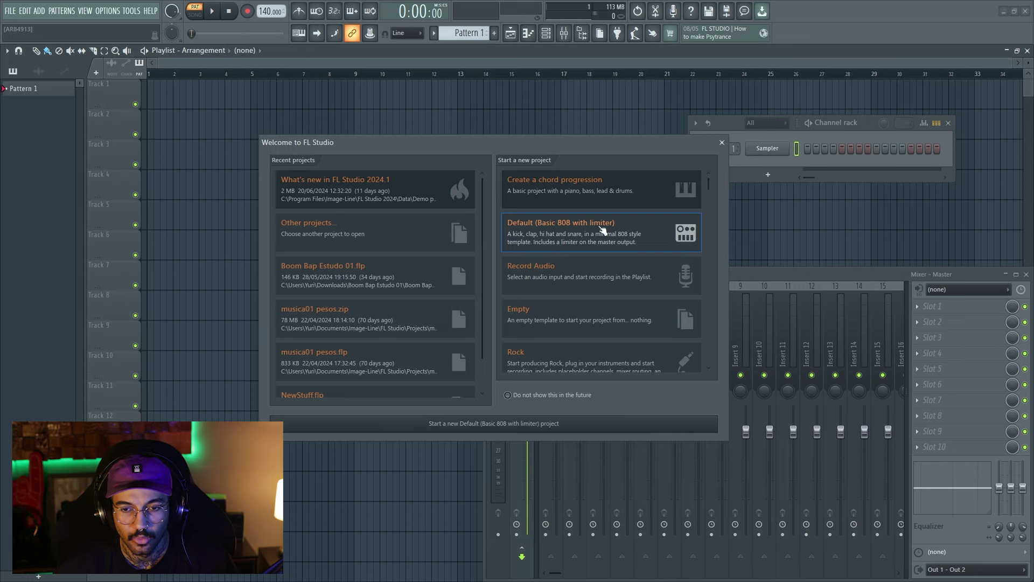
click(620, 238)
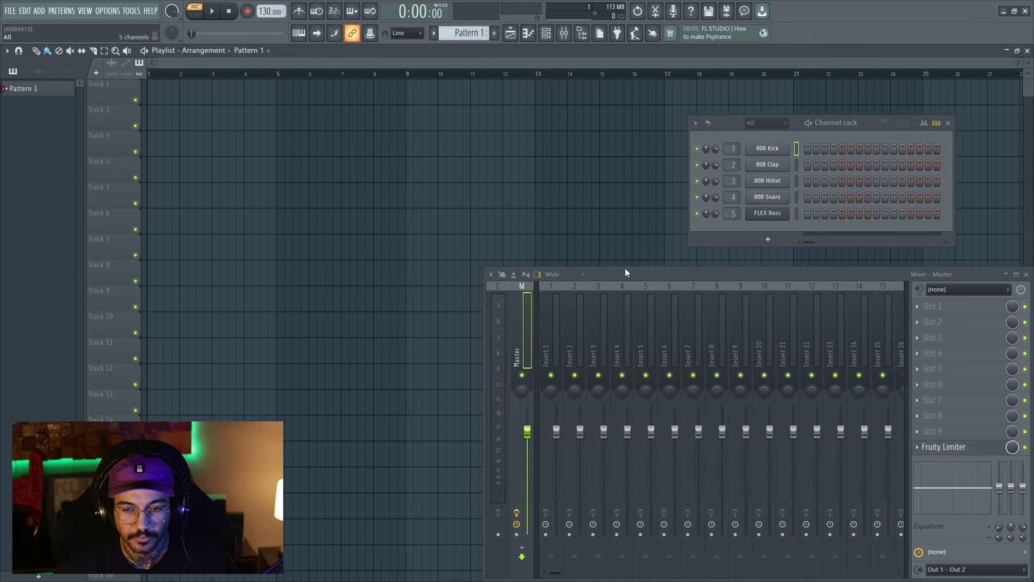
Step: Rearrange the workspace so the mixer sits near the centre and the channel rack above it
drag(607, 272, 439, 211)
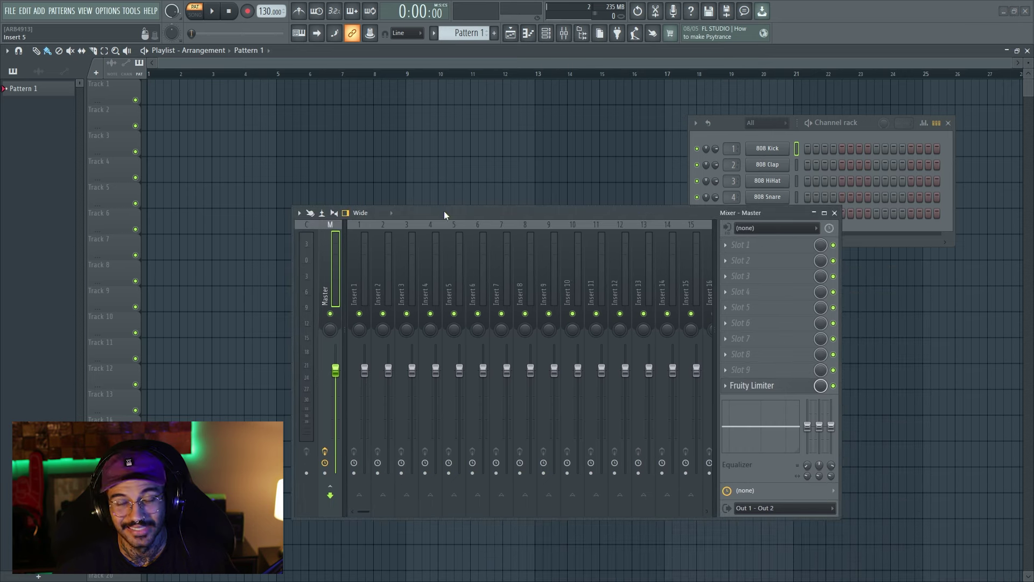
drag(723, 120, 195, 83)
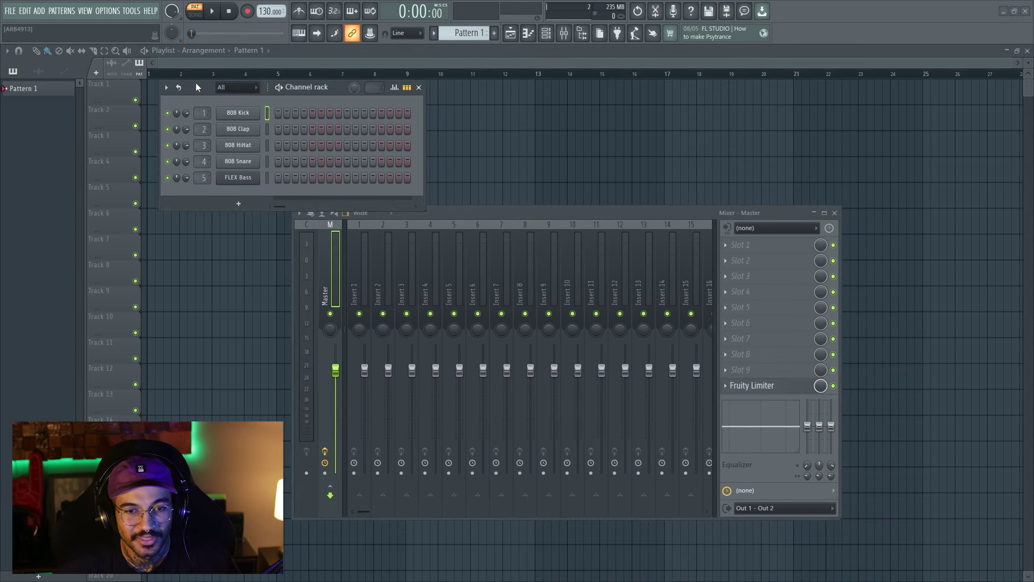
drag(458, 206, 465, 207)
drag(327, 96, 341, 128)
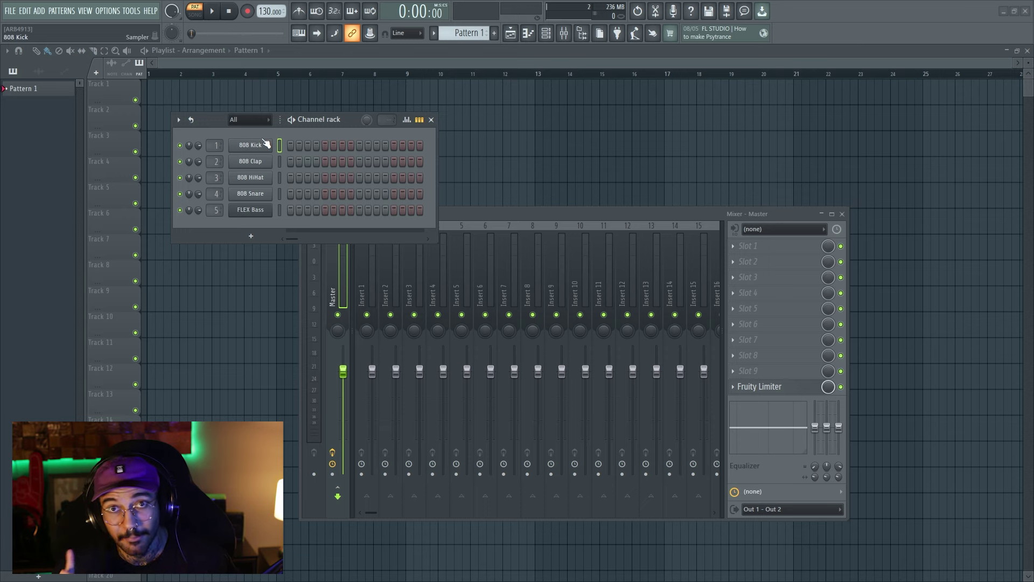
Step: Check the FLEX Bass instrument and add an FL Keys channel to the channel rack
click(258, 214)
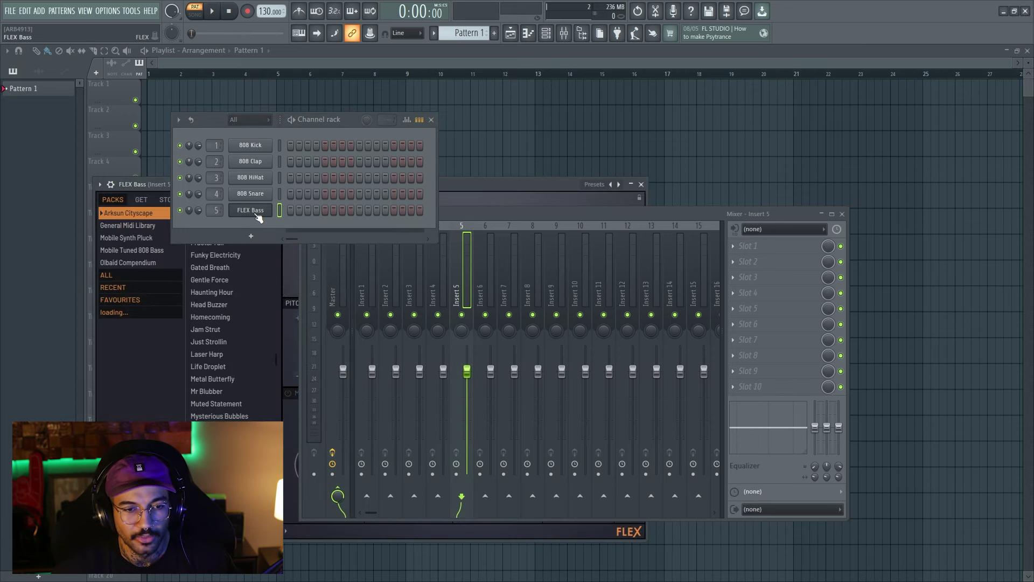
click(258, 213)
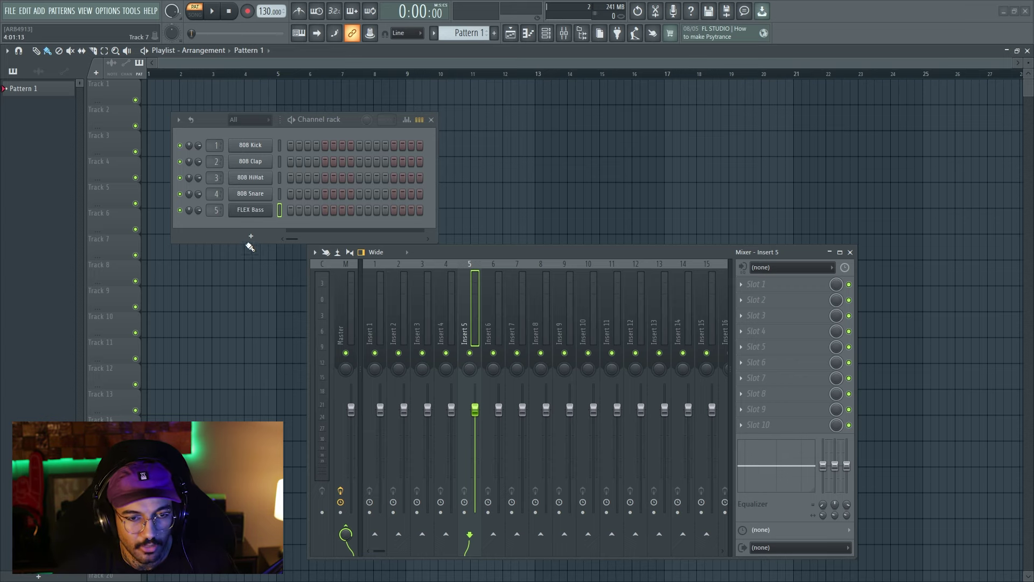
click(250, 237)
click(292, 267)
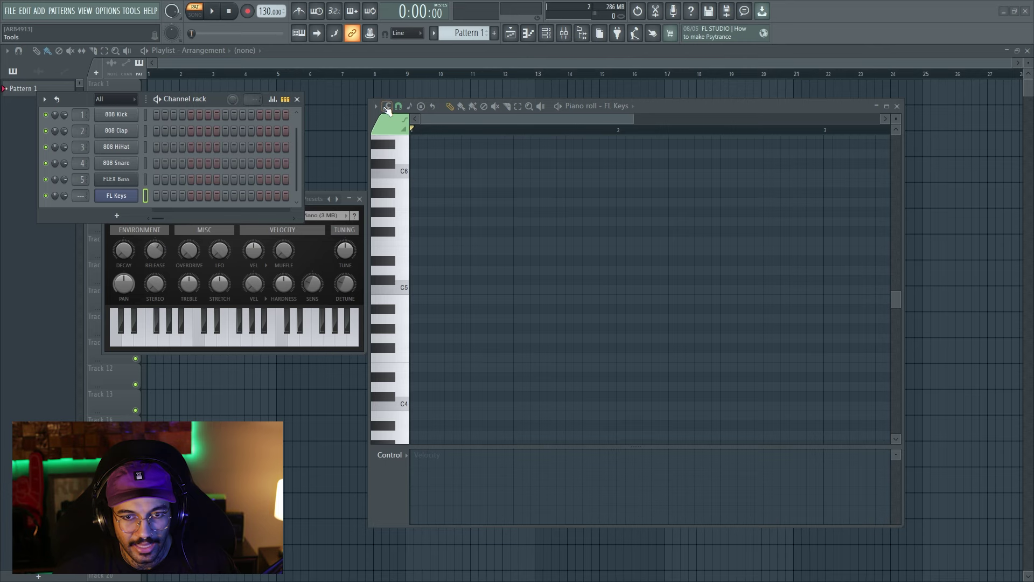
Step: Try generating a chord progression for FL Keys, view alternatives for the first chord, and discard the result
click(387, 107)
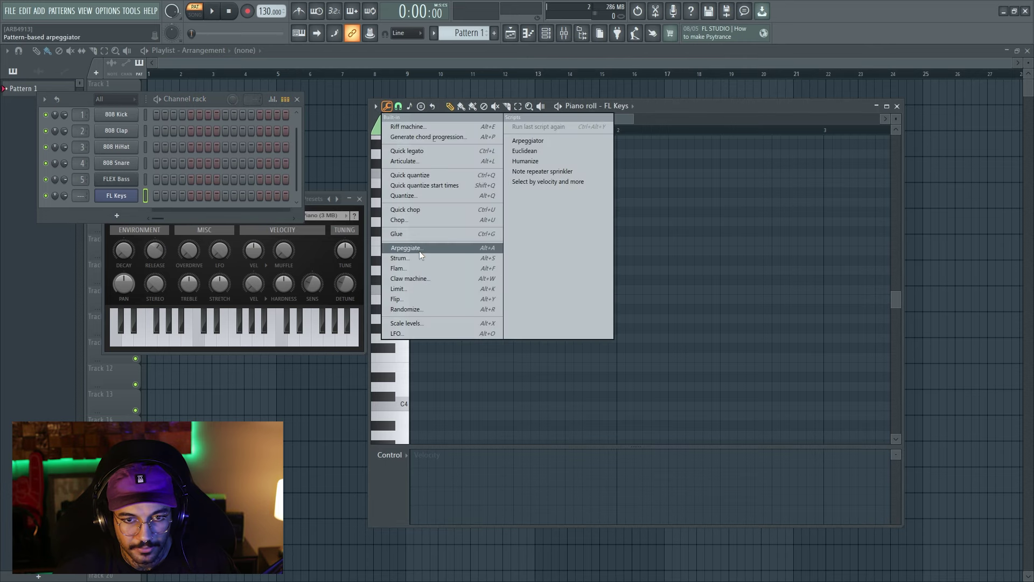
click(411, 138)
click(527, 381)
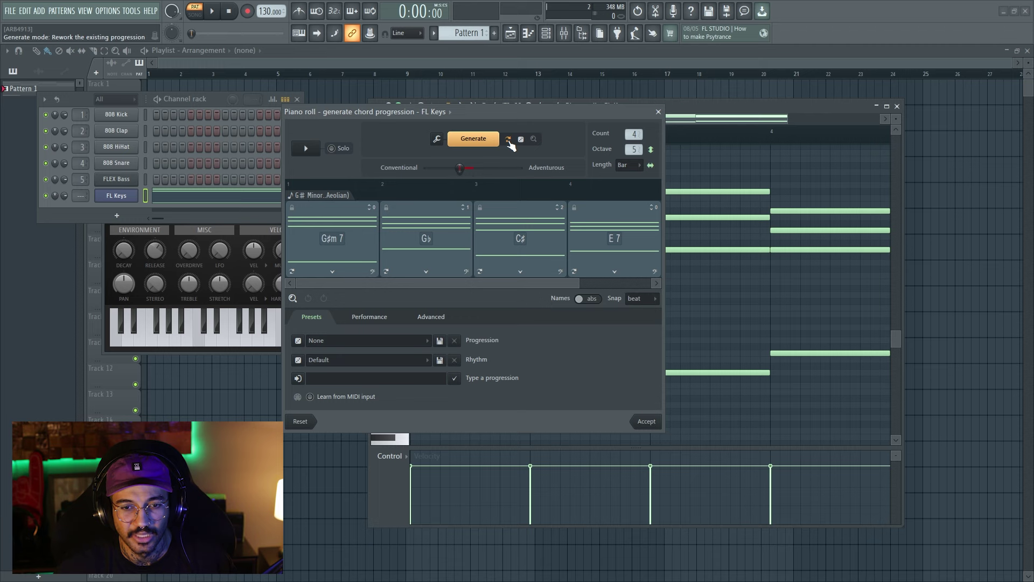
click(331, 271)
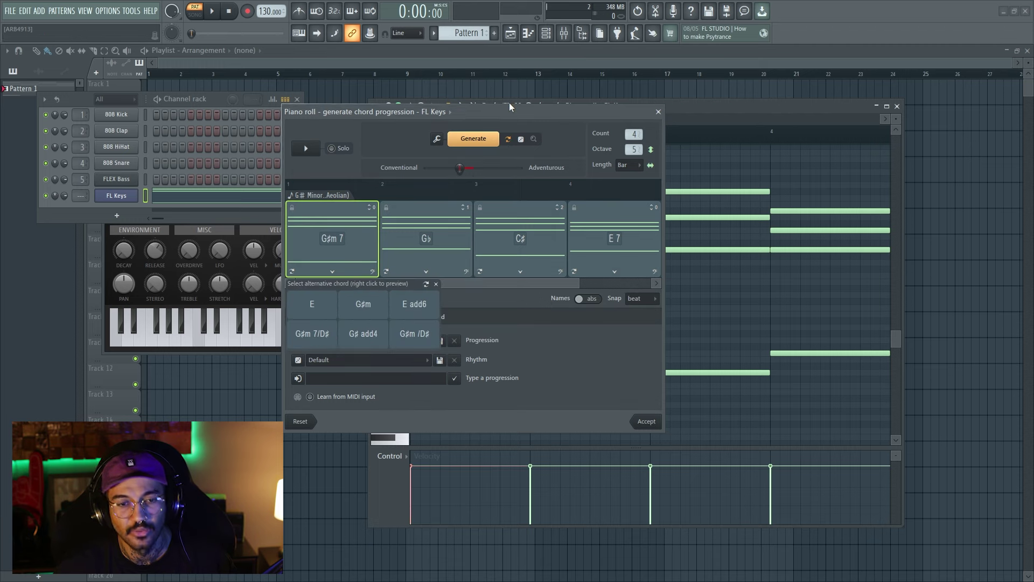
click(435, 283)
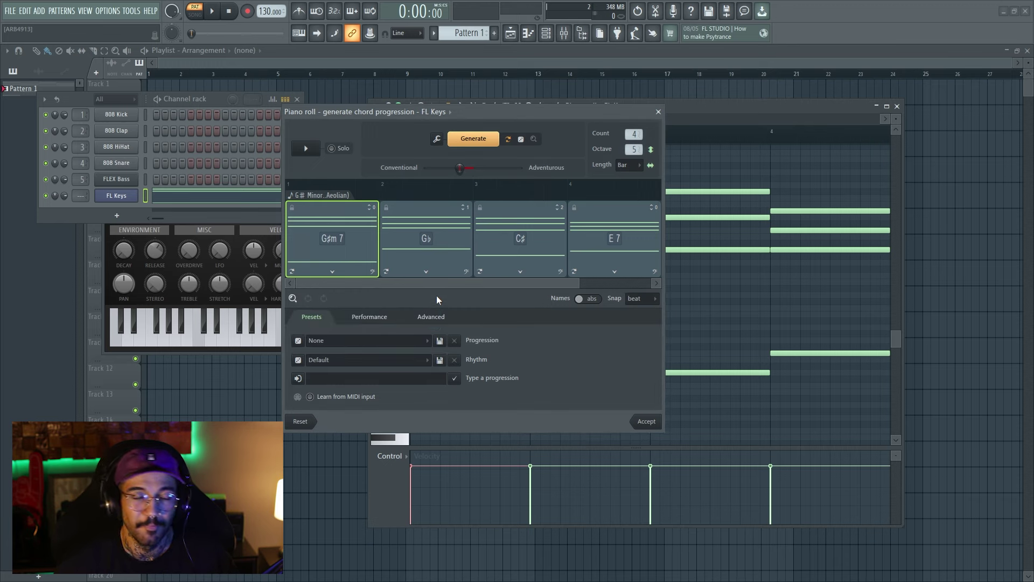
key(Escape)
Step: Switch the piano roll to the 808 HiHat channel and place a C5 note at the start of bar 1
click(622, 107)
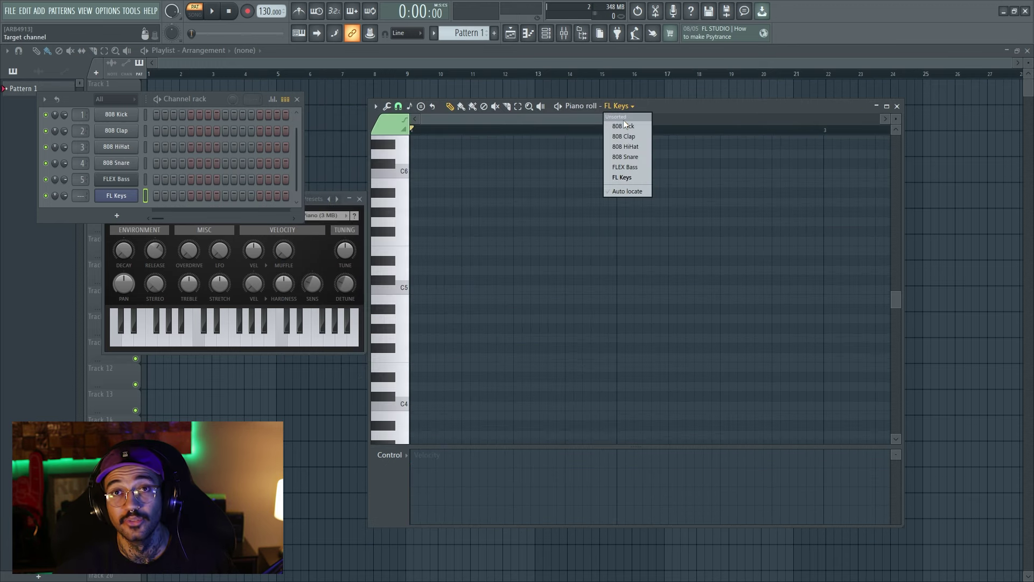
click(642, 149)
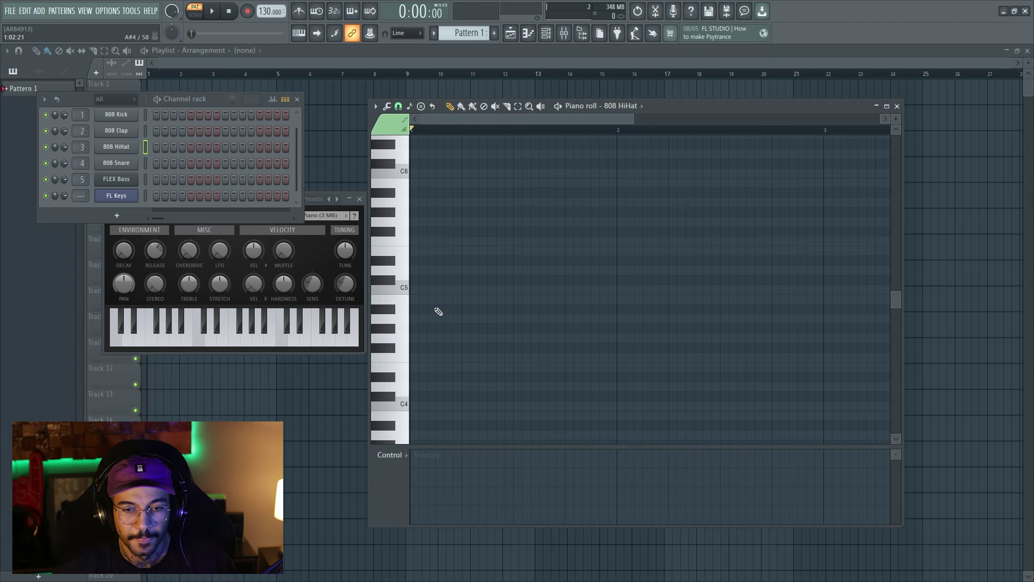
click(415, 289)
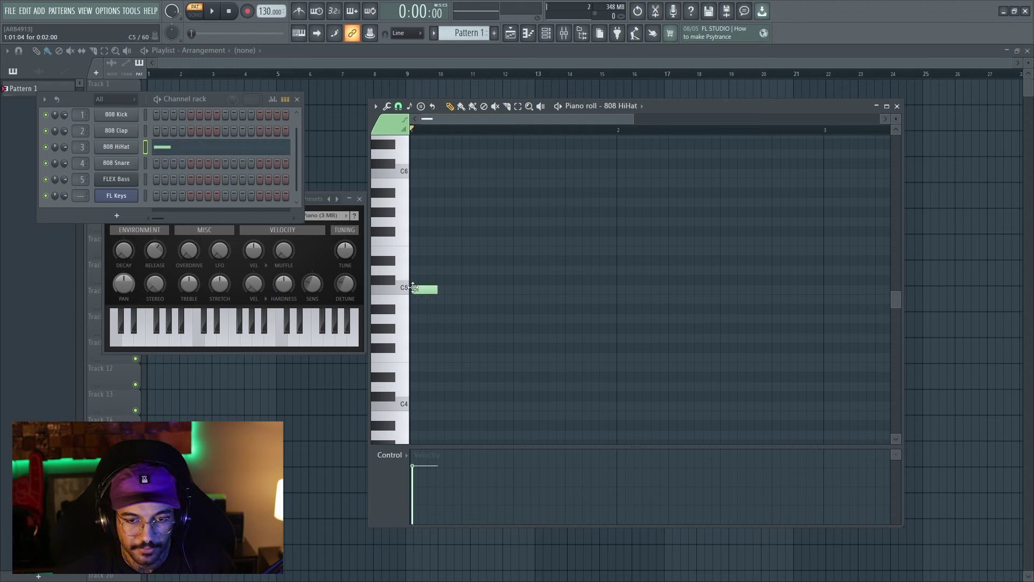
drag(422, 286, 422, 293)
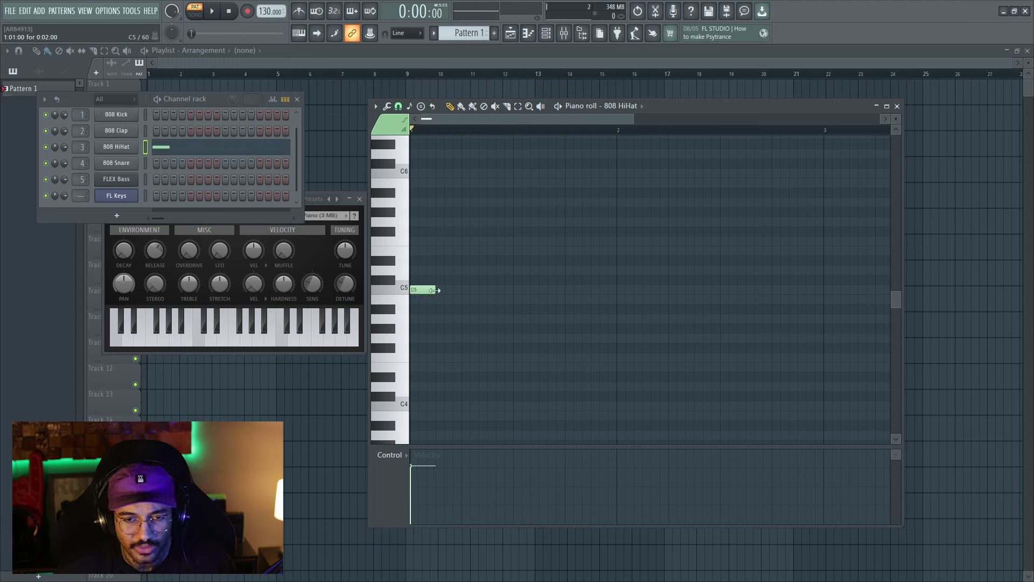
Step: Duplicate the C5 hi-hat note until eight notes fill bar 1, and play the pattern
key(ctrl+b)
key(ctrl+b)
key(ctrl+b)
key(space)
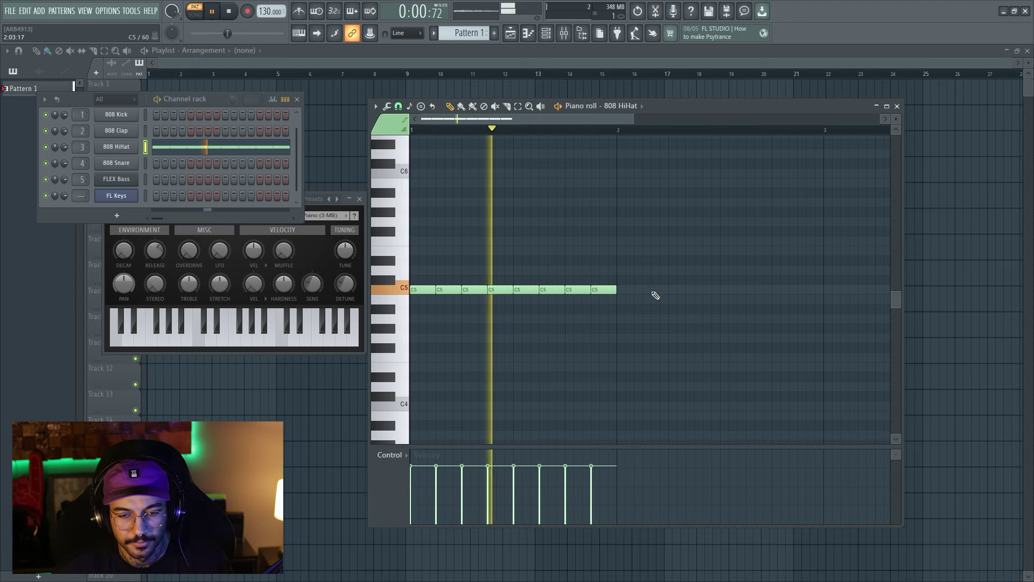
key(space)
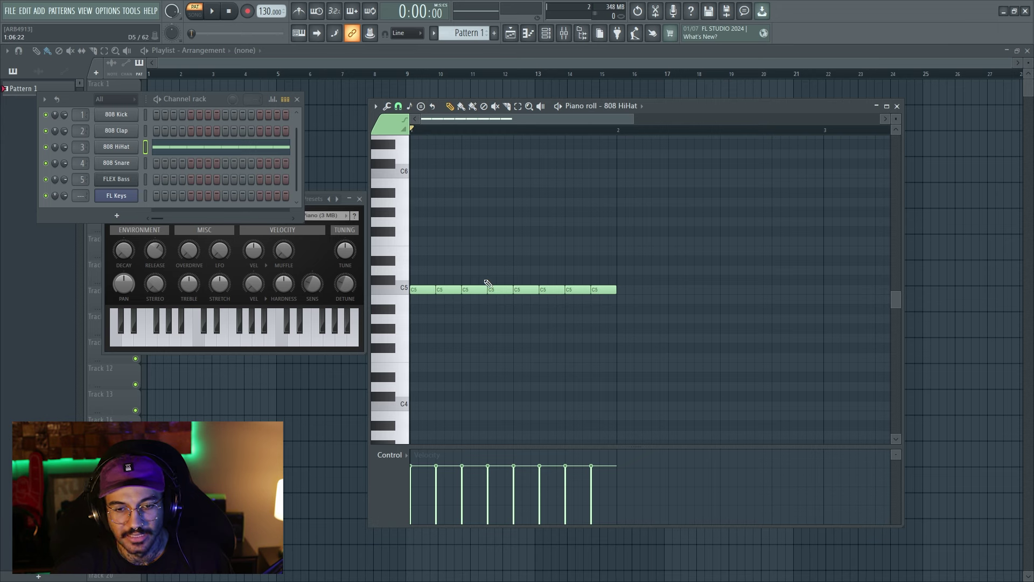
Step: Try Quick chop on the third hi-hat note, play the pattern, and undo the chop
drag(474, 275, 485, 317)
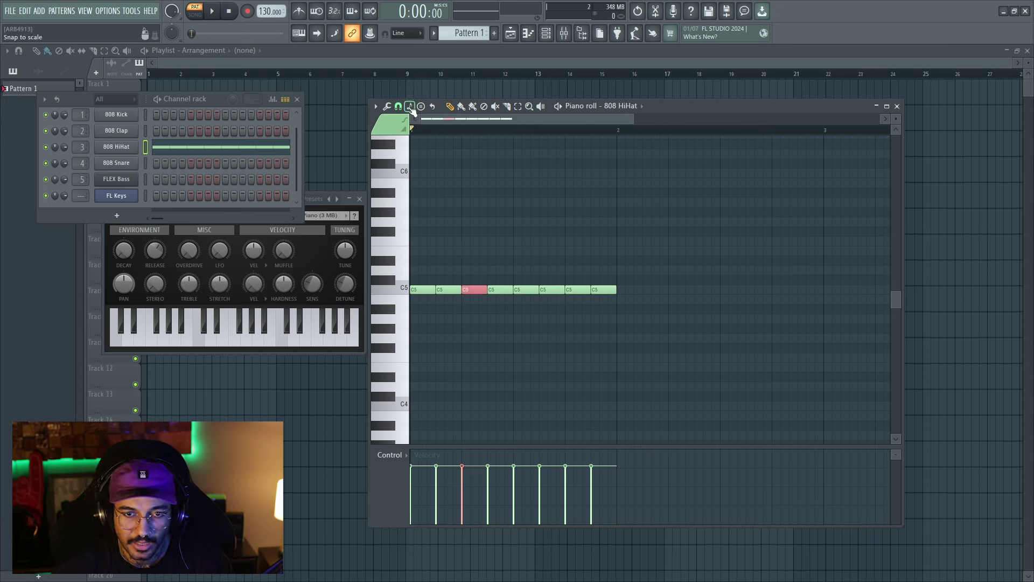
click(398, 106)
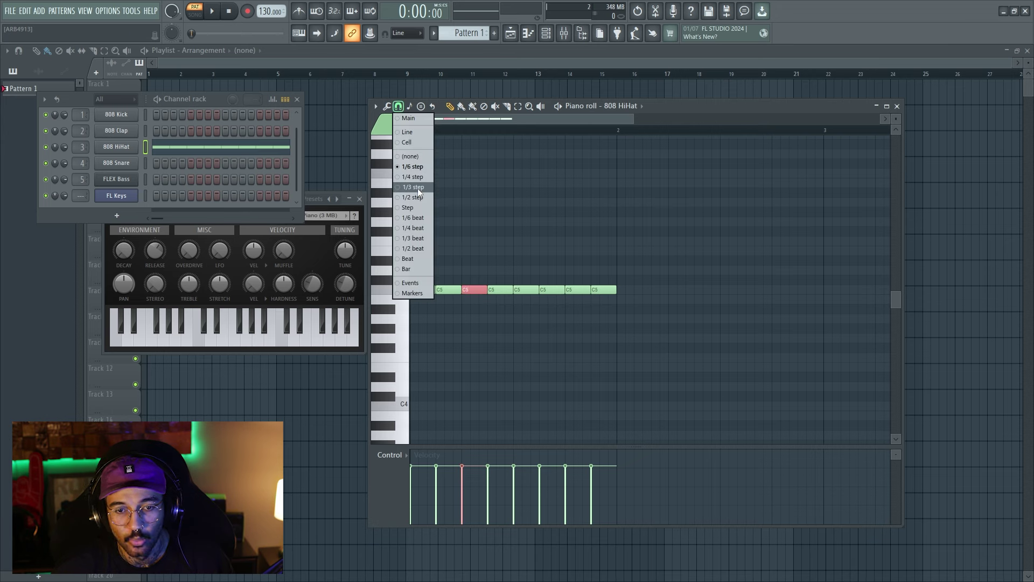
click(386, 106)
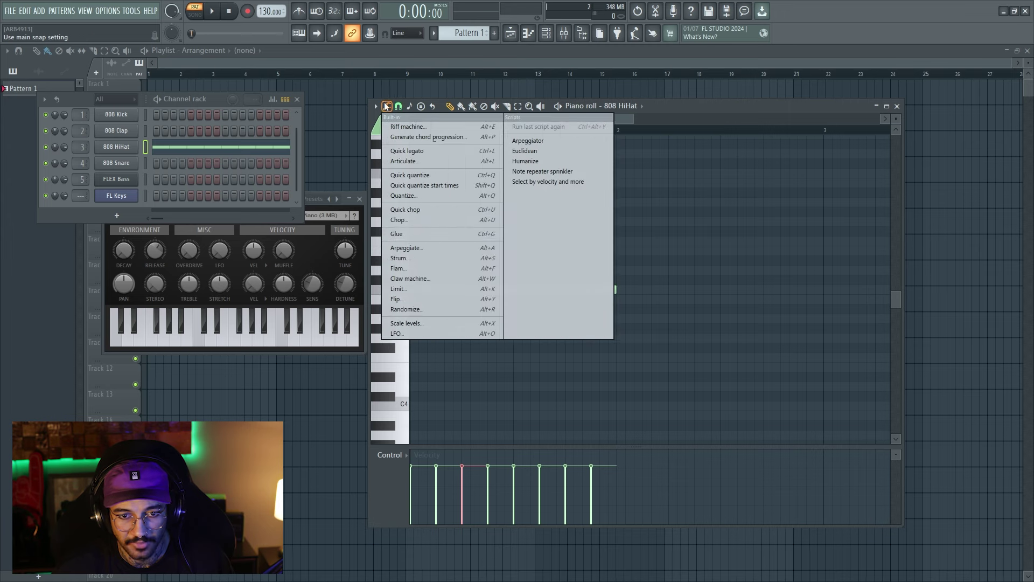
click(434, 210)
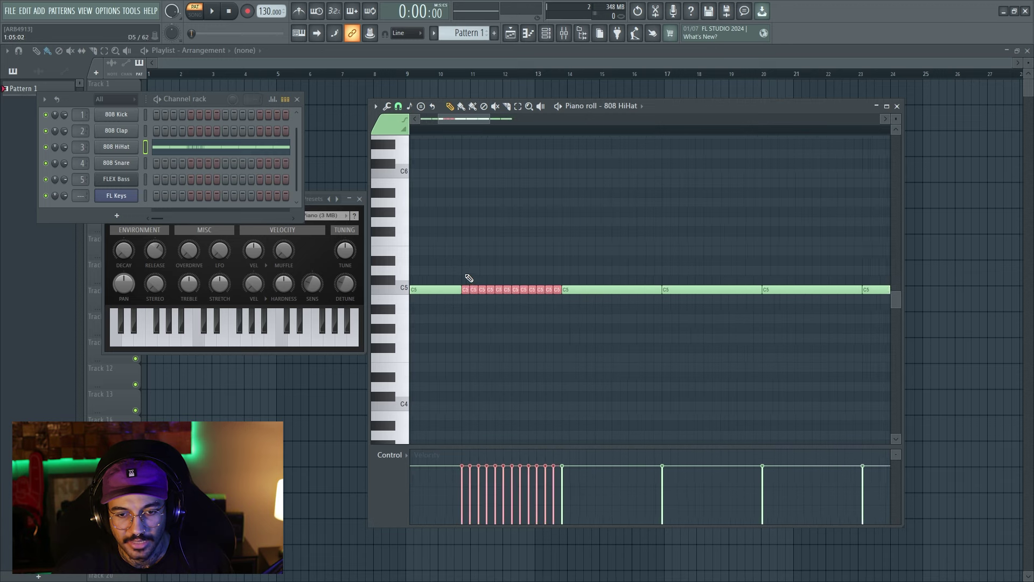
click(398, 106)
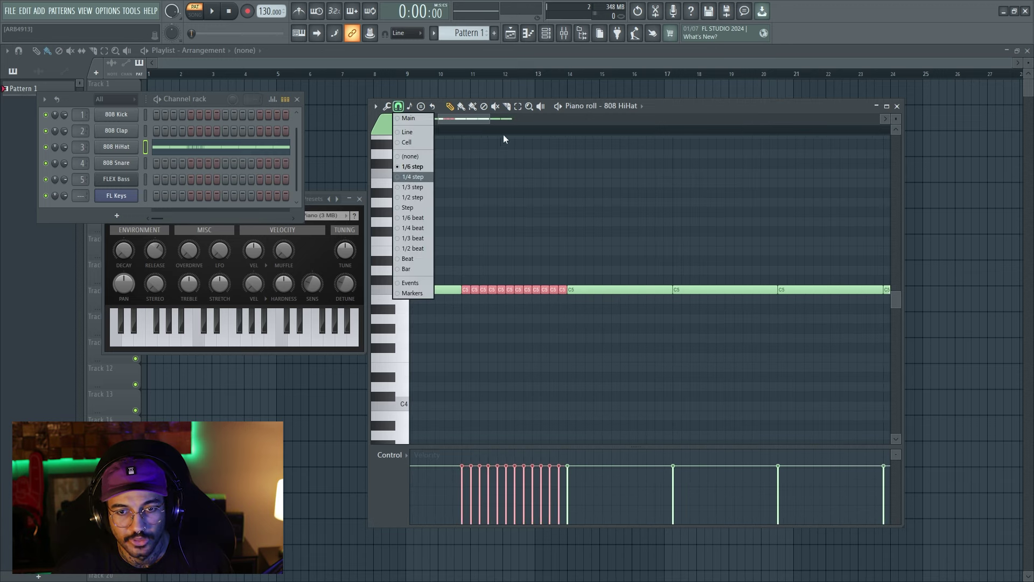
click(663, 103)
key(space)
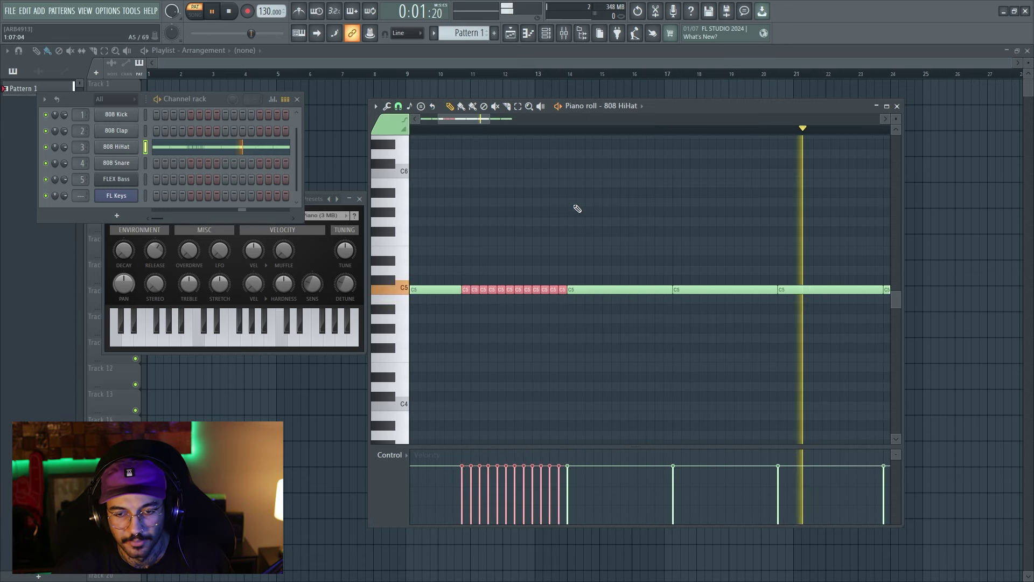
key(ctrl+z)
key(space)
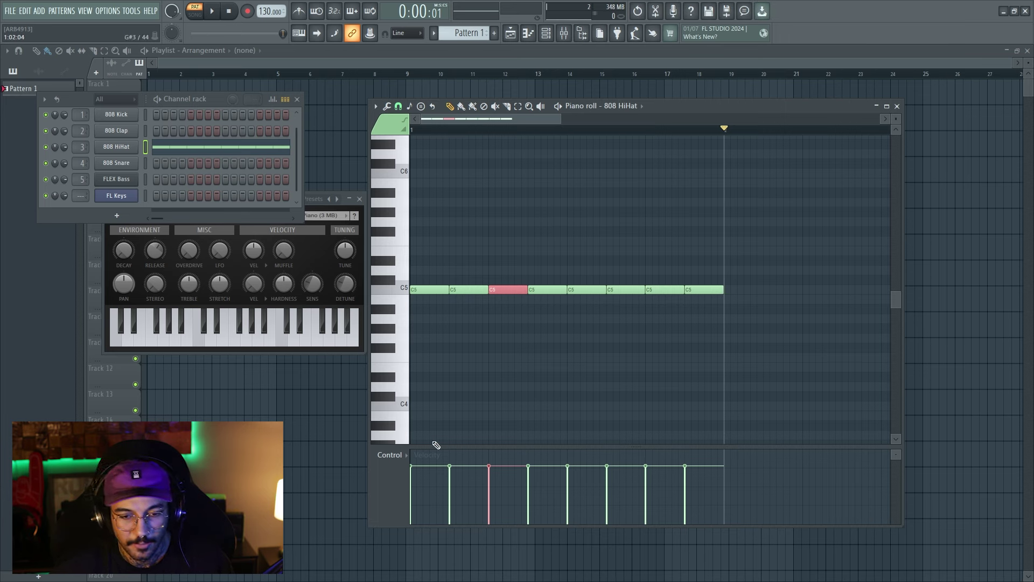
Step: Show the Note repeat property and raise it on the third hi-hat note to split it into four hits, playing the result
click(406, 455)
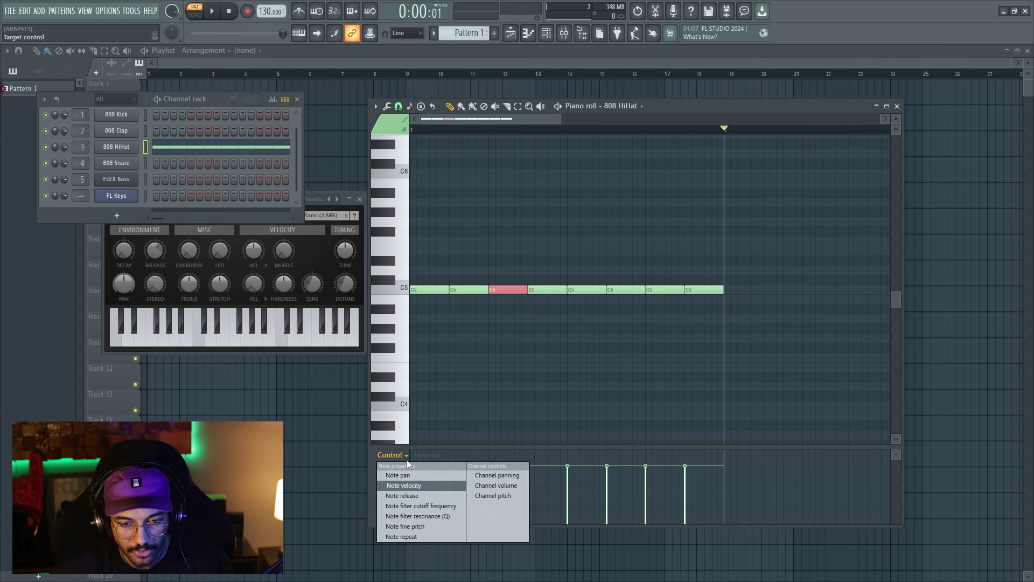
click(406, 537)
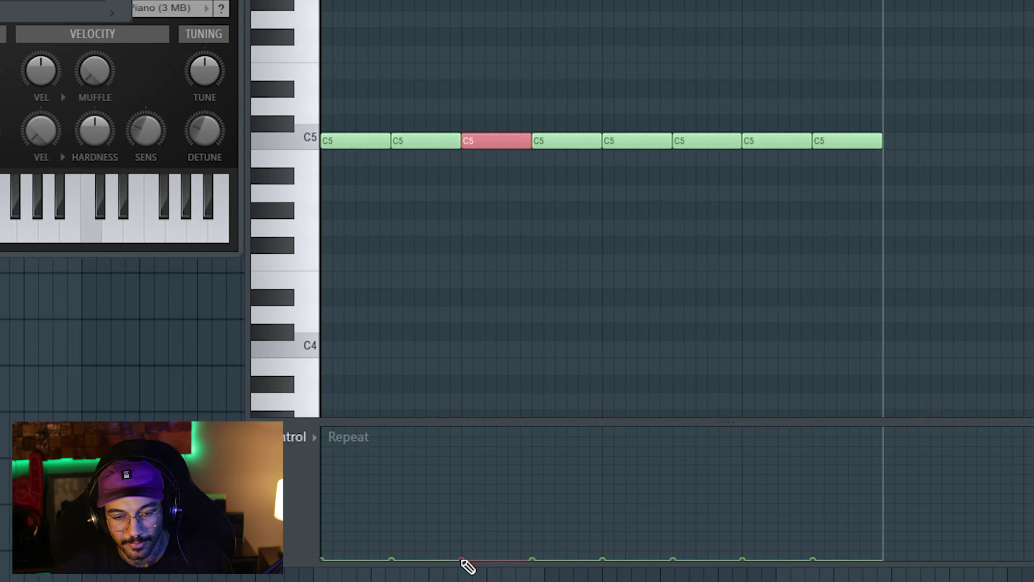
drag(461, 560, 460, 474)
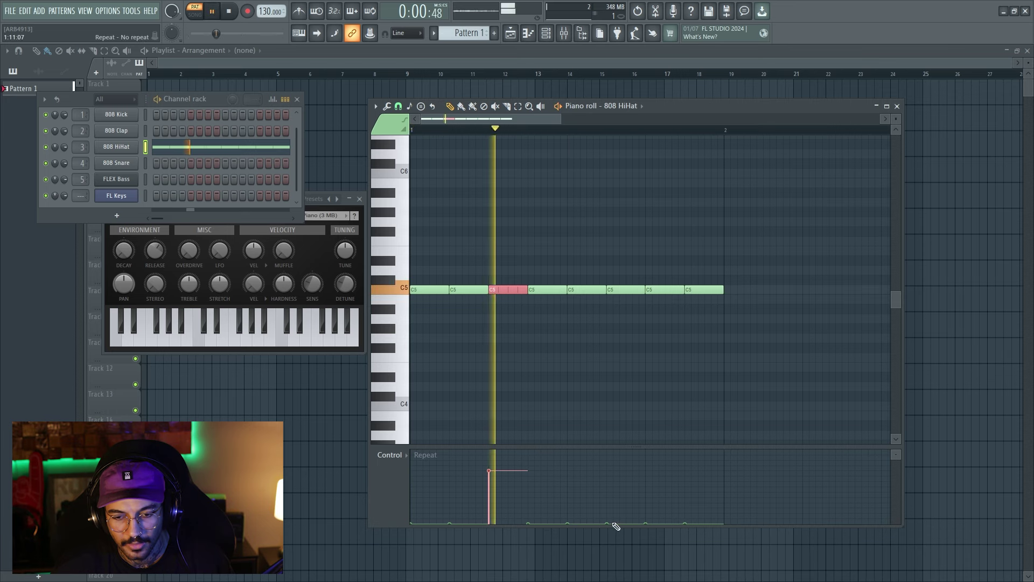
key(ctrl+d)
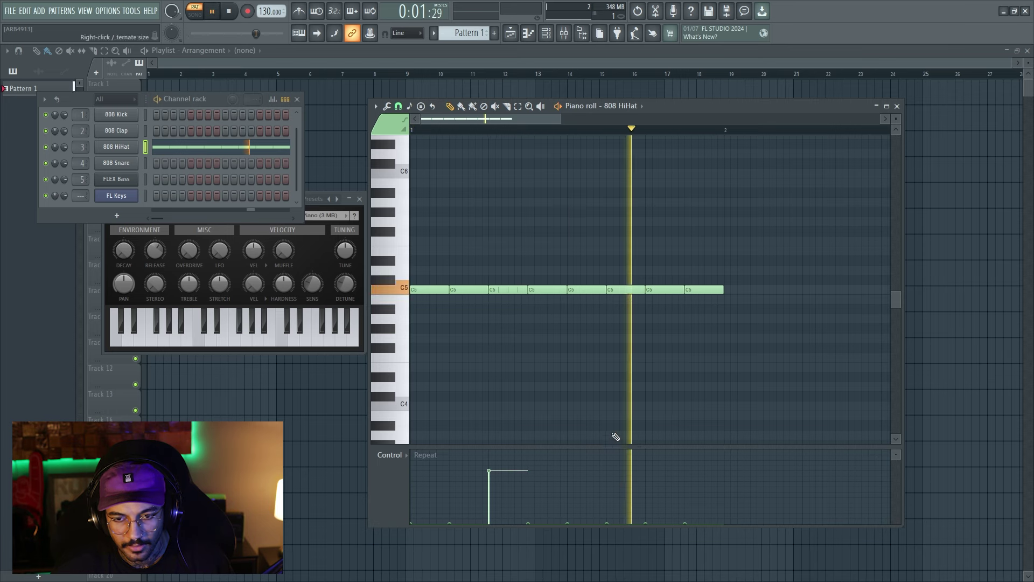
key(space)
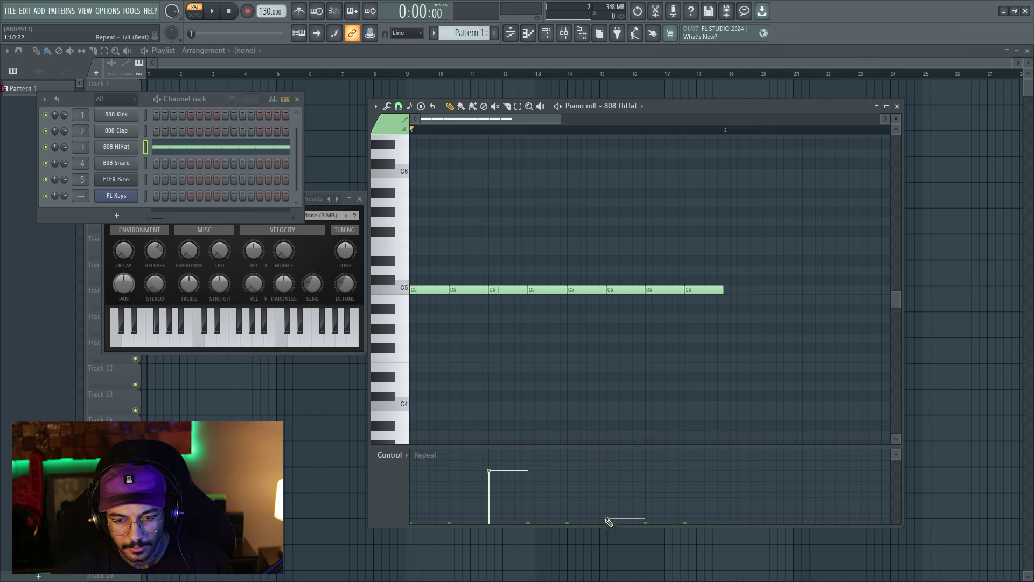
Step: During playback, set the sixth hi-hat note's repeat to 1/64 triplet and add a repeat to the eighth note
drag(608, 521, 607, 449)
key(space)
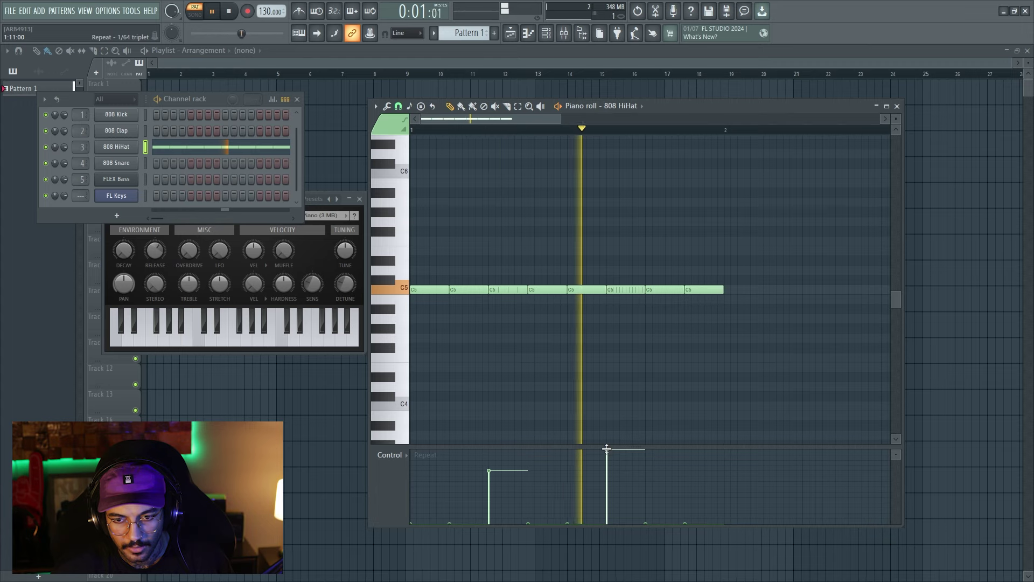
click(685, 498)
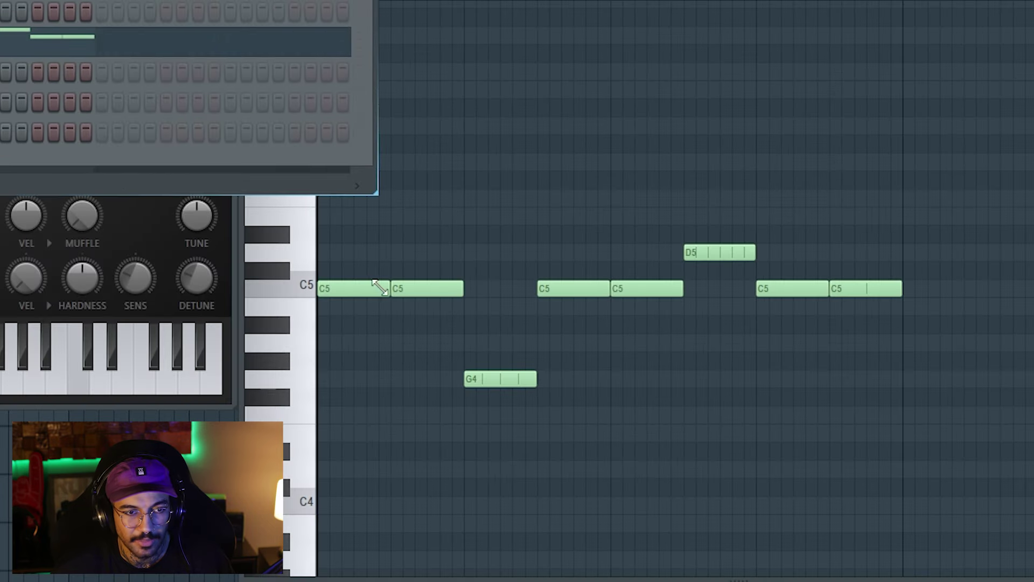
Step: Bring the channel rack in front of the hi-hat piano roll
key(F6)
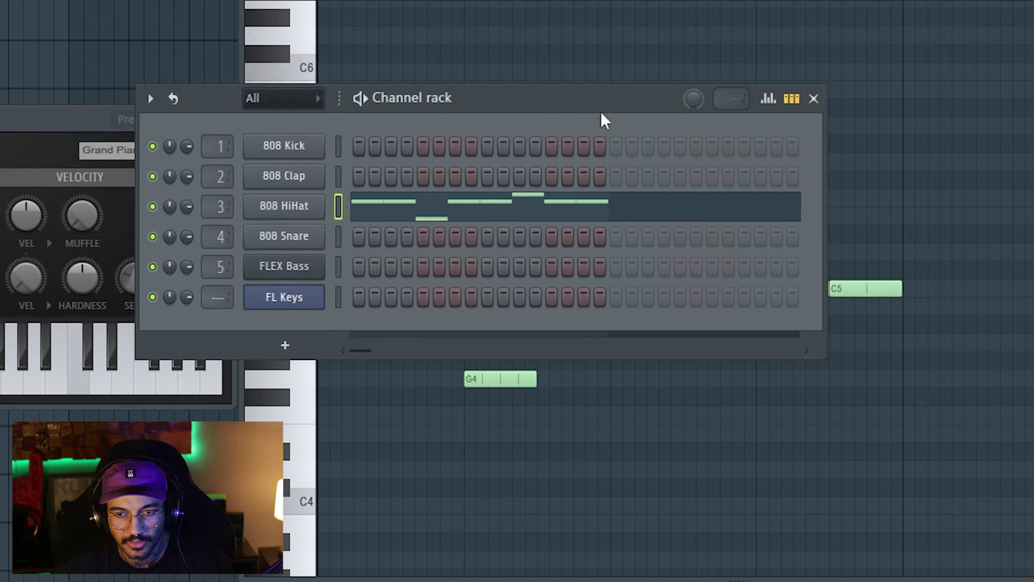
Step: Show the Repeat property in the channel rack's graph editor, adjust the seventh hi-hat note's repeat and play the pattern
click(768, 98)
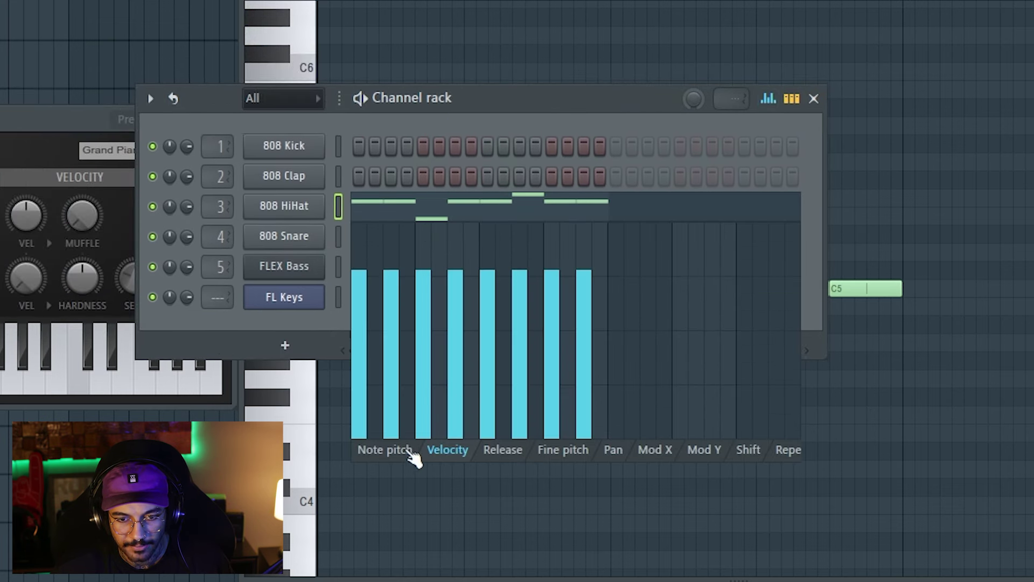
click(789, 450)
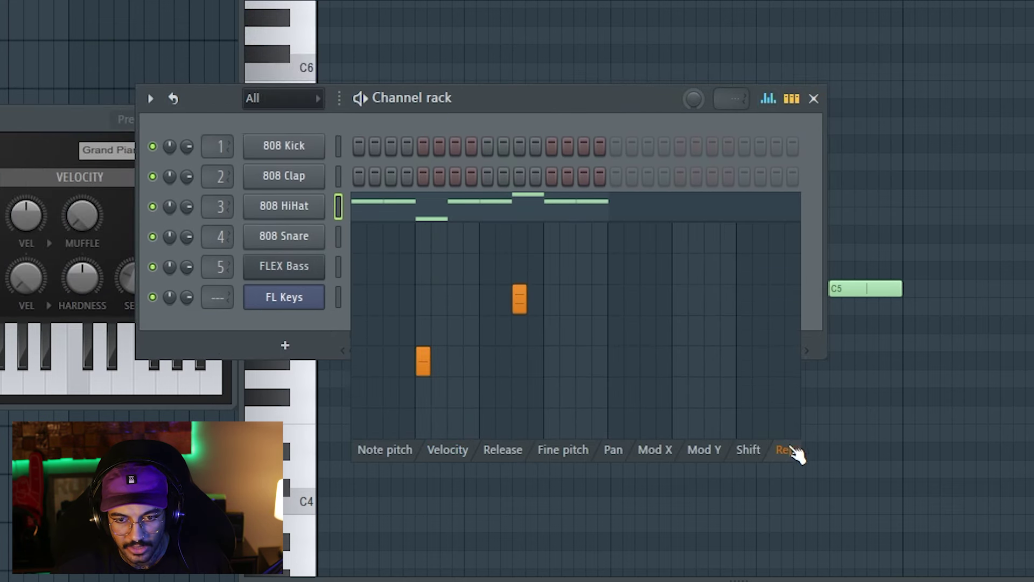
click(558, 329)
click(558, 268)
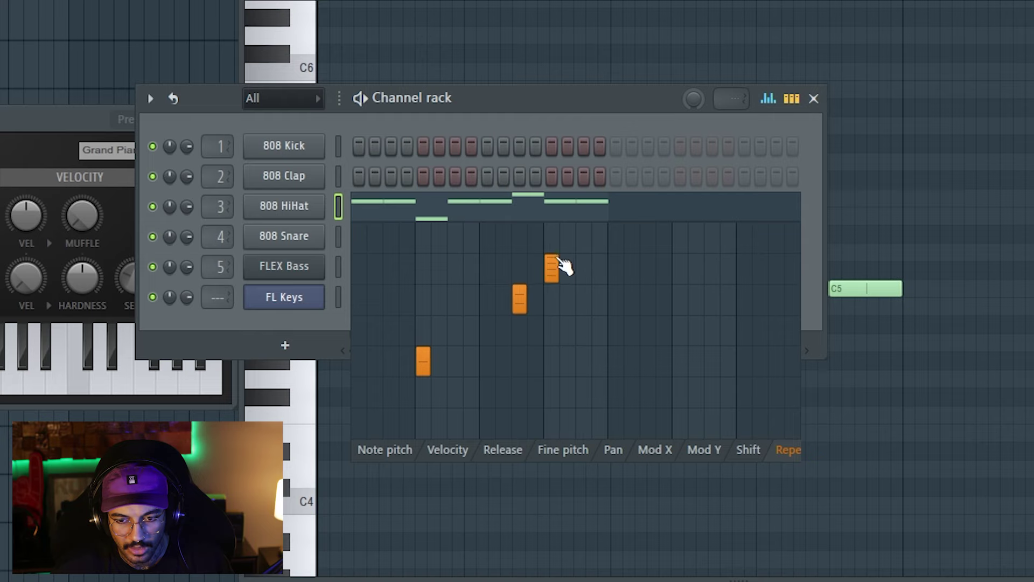
click(563, 361)
key(space)
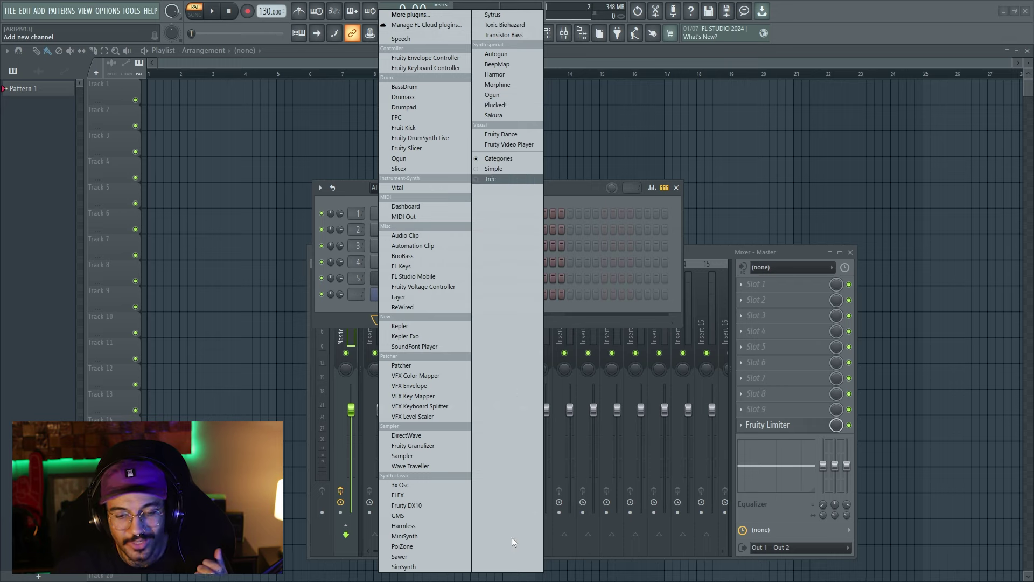
Step: Add the Kepler Exo and Kepler synths as new channels
click(406, 335)
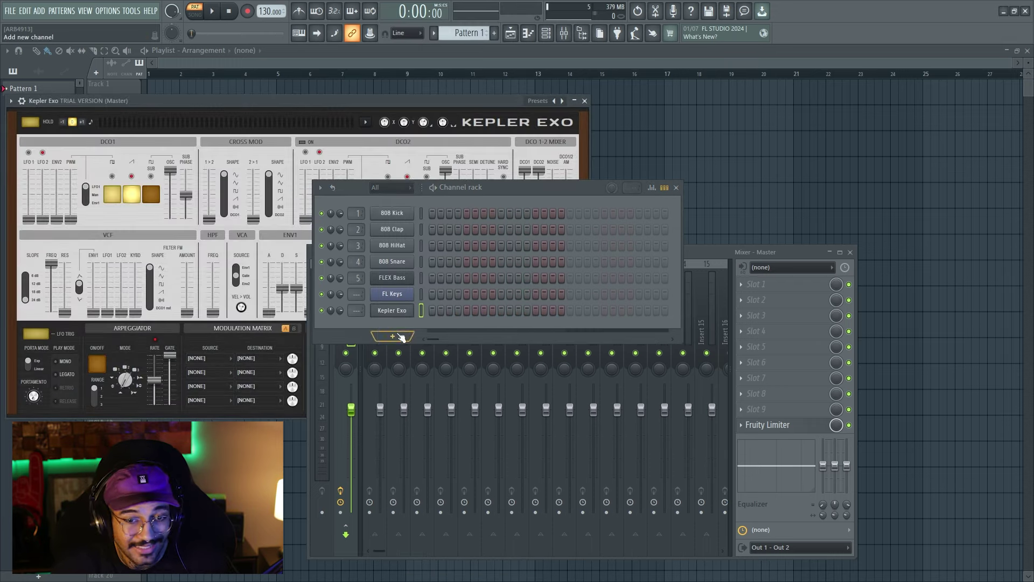
click(401, 336)
click(428, 326)
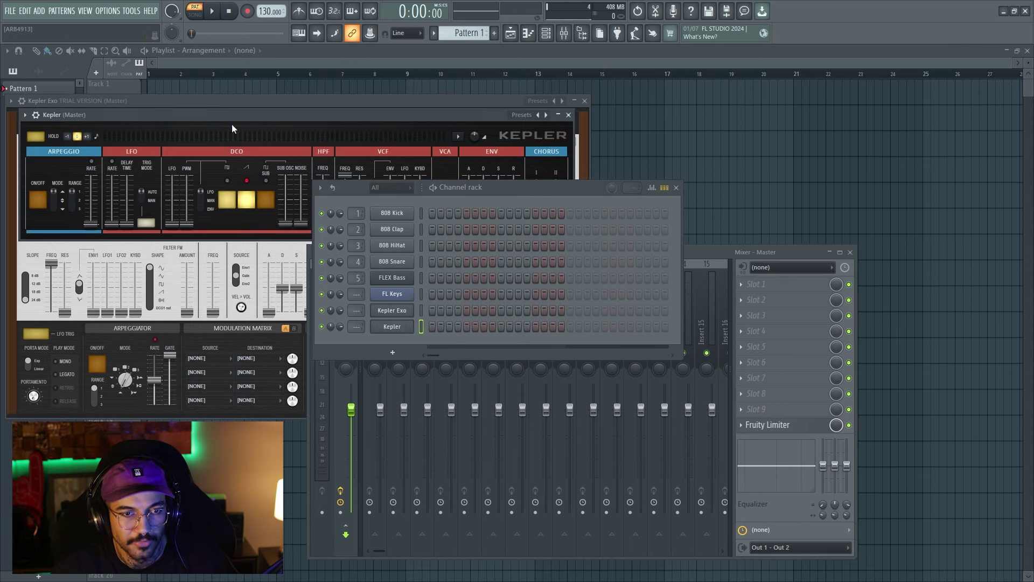
Step: Close the Kepler window and rearrange the channel rack, mixer and Kepler Exo windows so Kepler Exo is unobstructed
drag(217, 116, 585, 67)
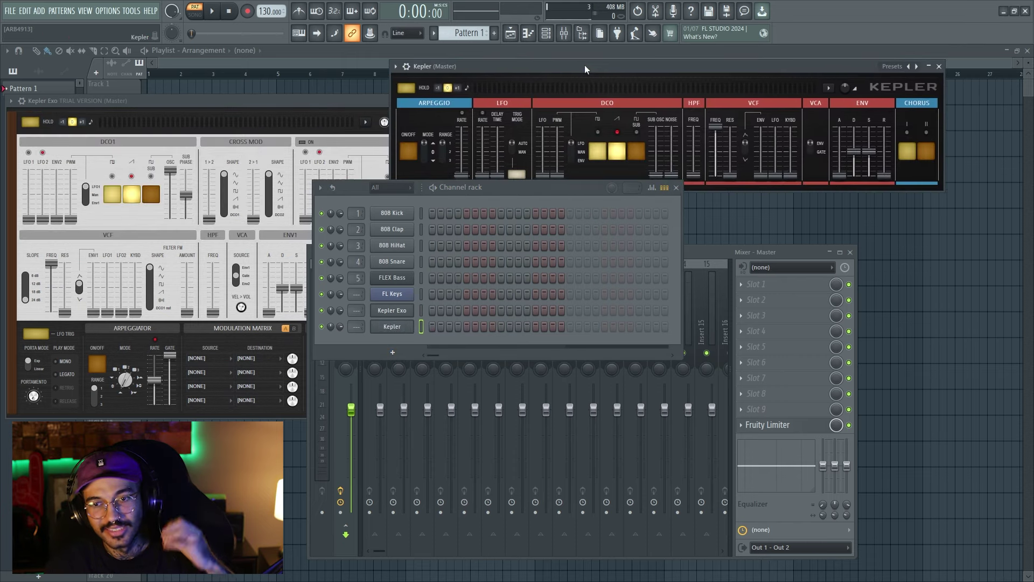
click(940, 66)
drag(528, 192, 710, 317)
drag(296, 97, 386, 88)
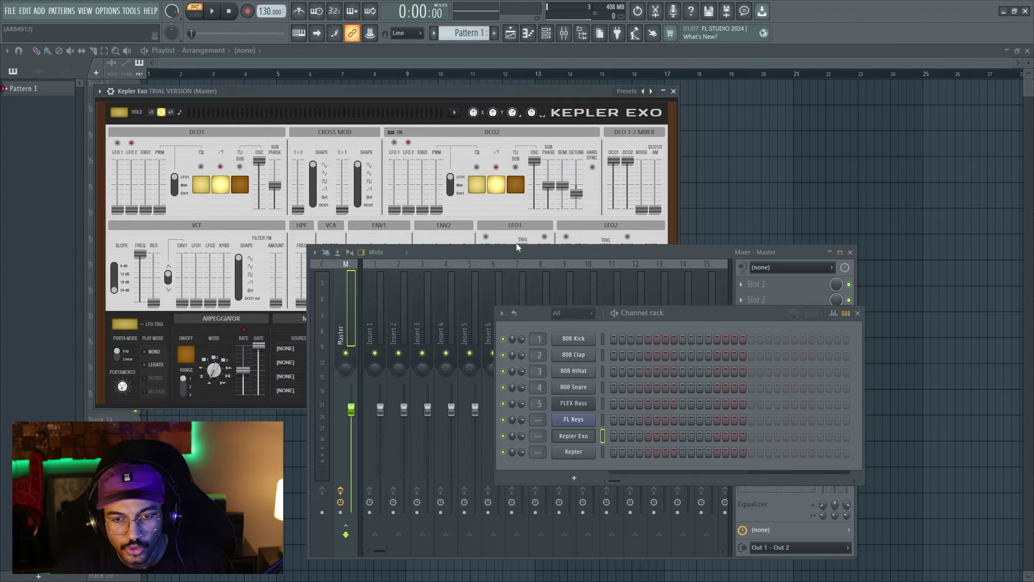
drag(516, 243, 876, 320)
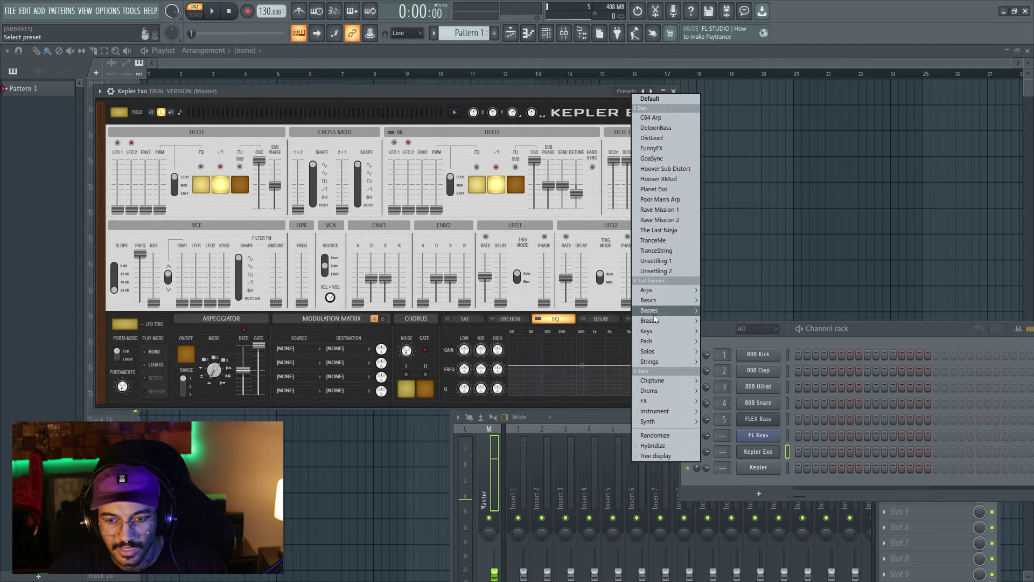
Step: Load the Alectric preset from Kepler Exo's Keys category and play a few notes with it
mouse_move(676, 334)
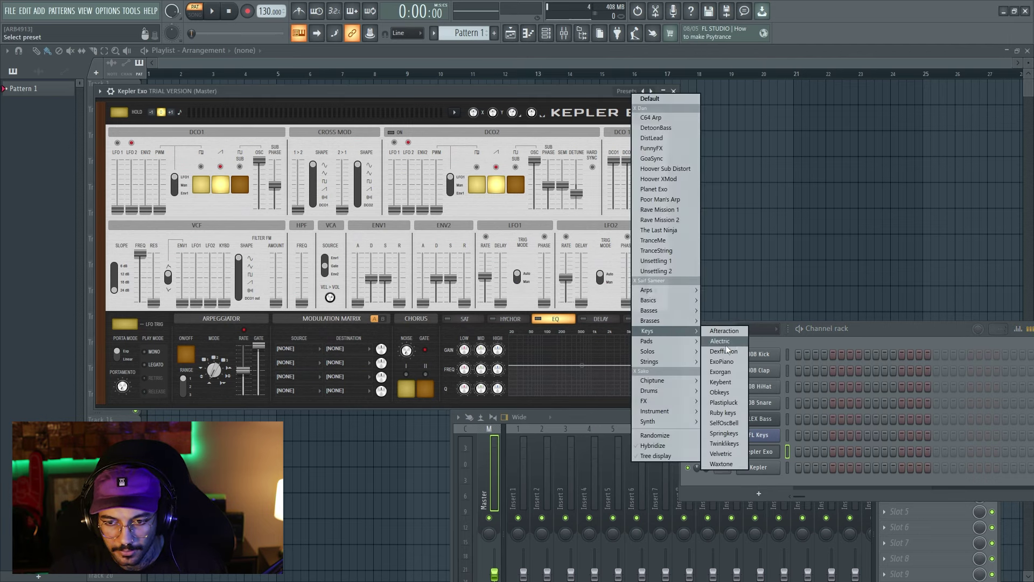
click(725, 343)
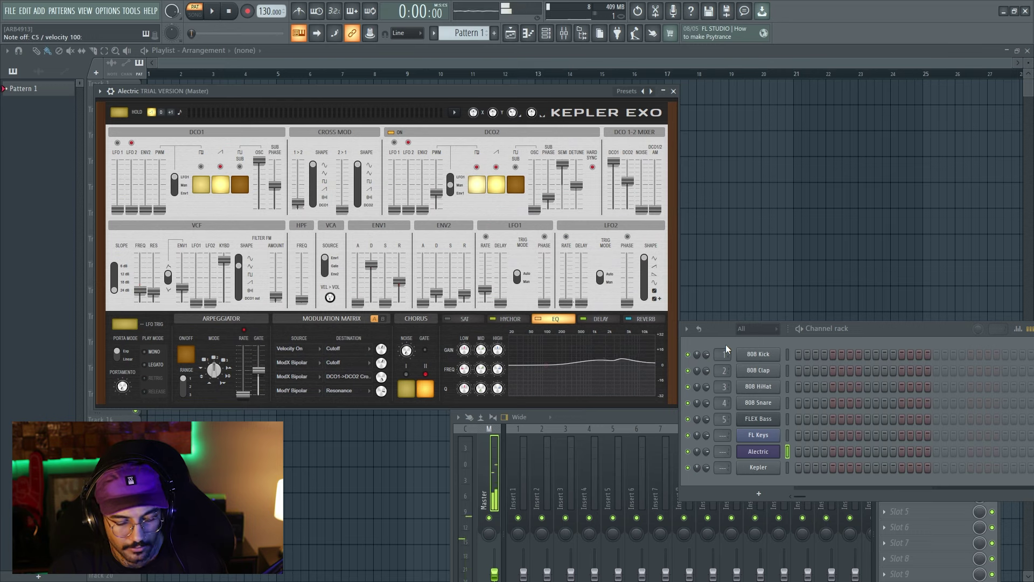
key(b)
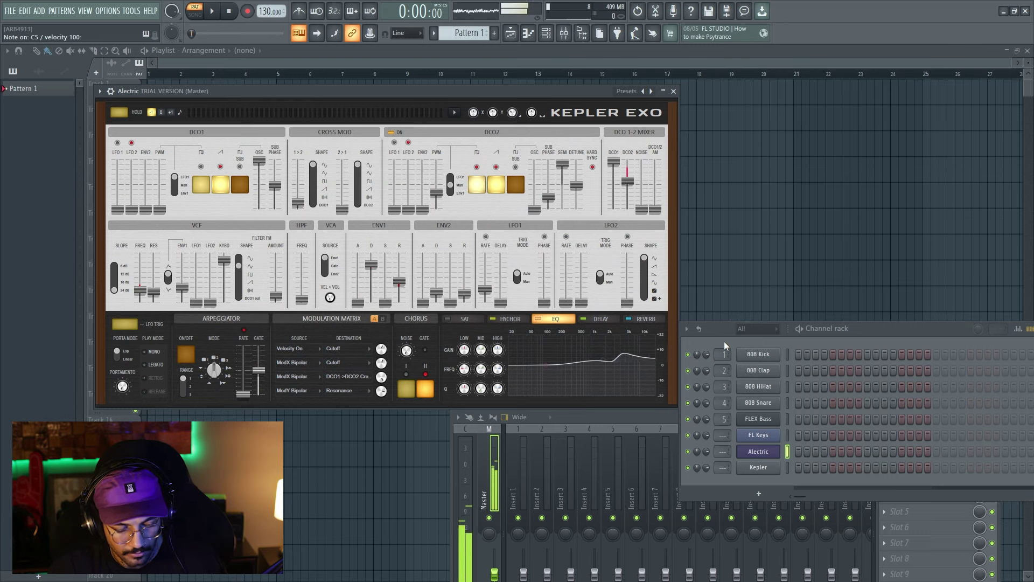
key(n)
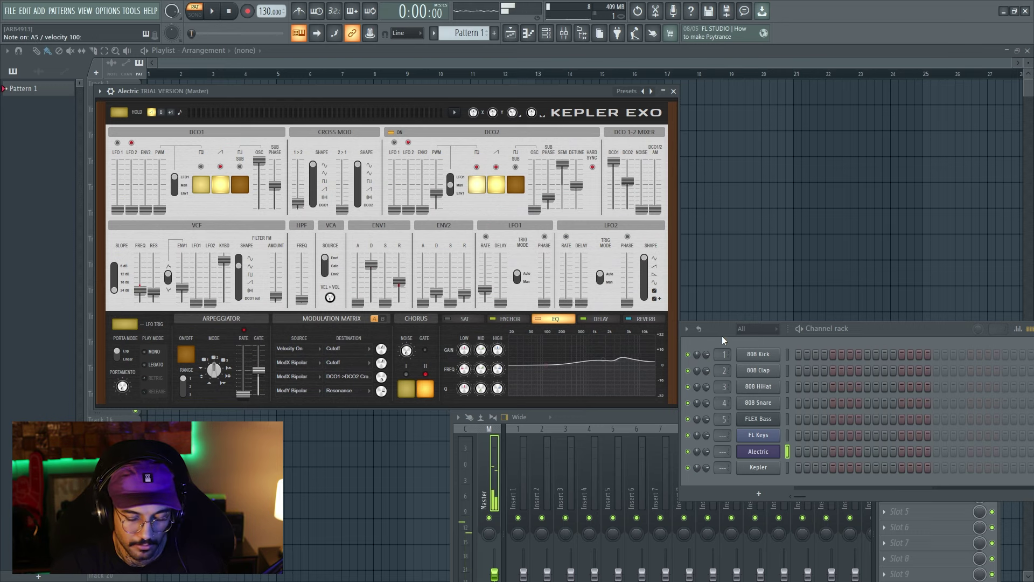
Step: Load Low Lifter into the first effect slot of mixer Insert 1 and move the mixer clear of the plugin
key(F9)
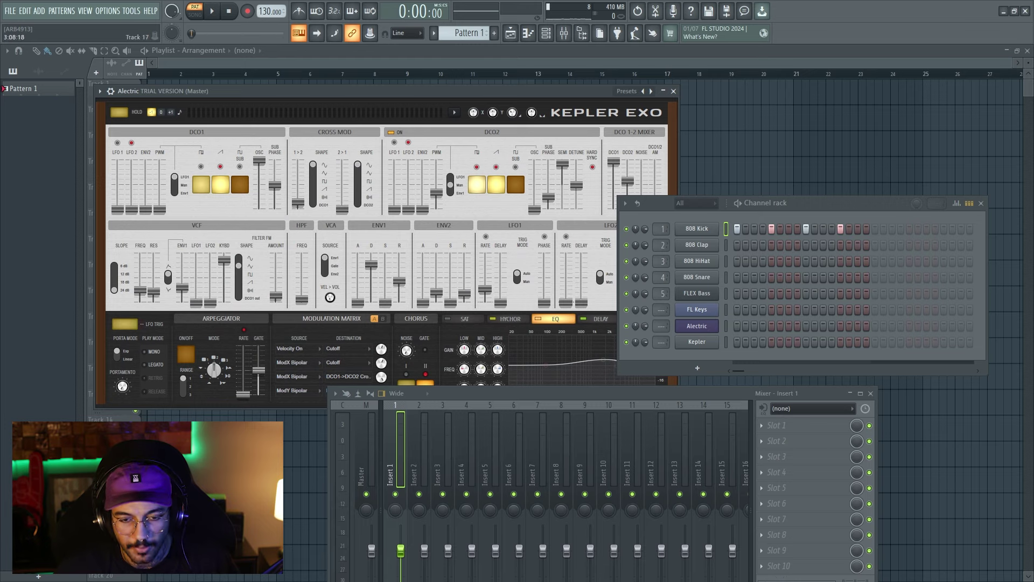
drag(577, 396, 519, 243)
click(735, 273)
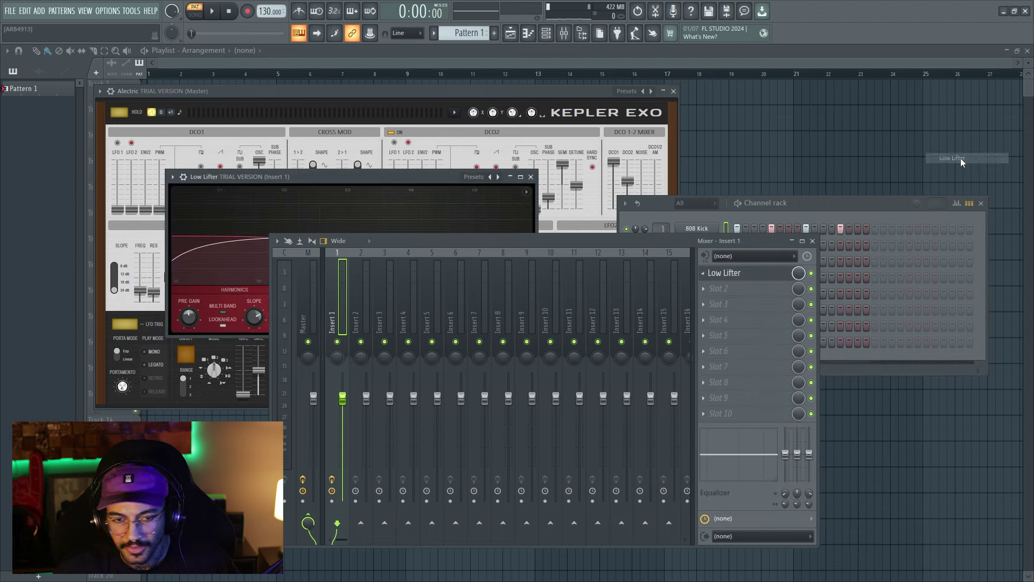
click(961, 158)
drag(408, 238, 410, 457)
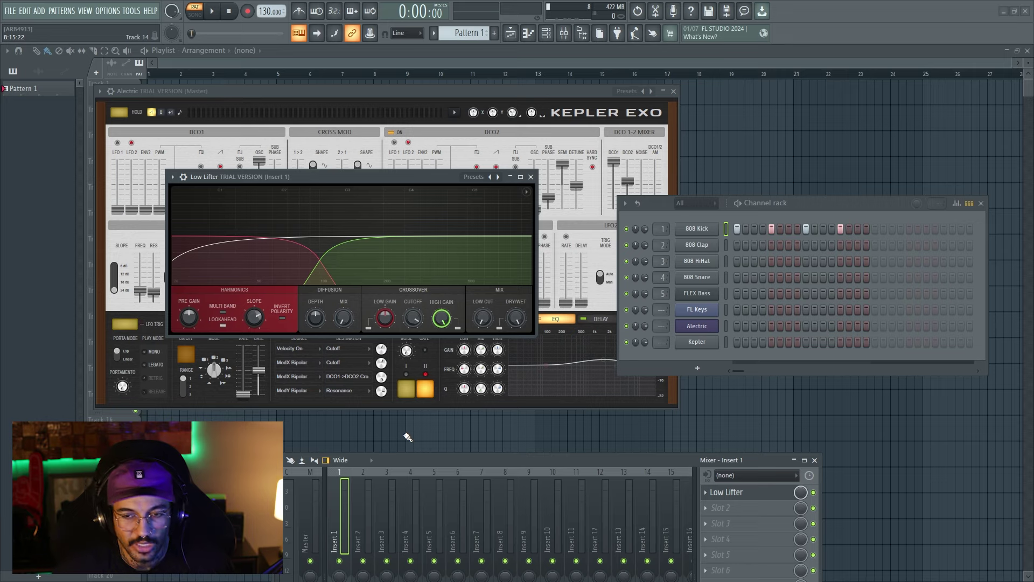
Step: Rearrange the mixer, channel rack and Low Lifter windows so the channels and plugin controls are unobstructed
right_click(695, 296)
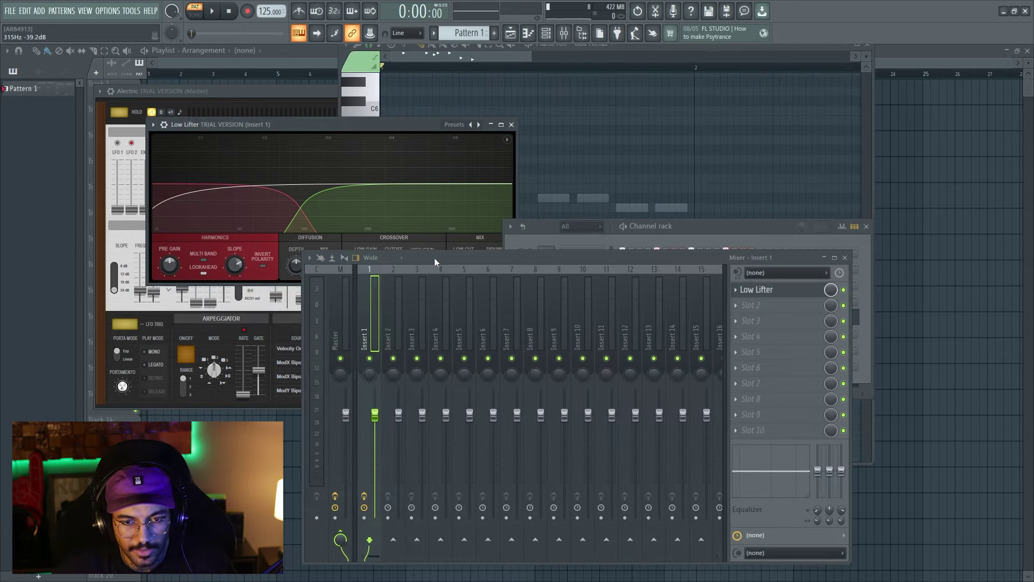
drag(434, 258, 524, 347)
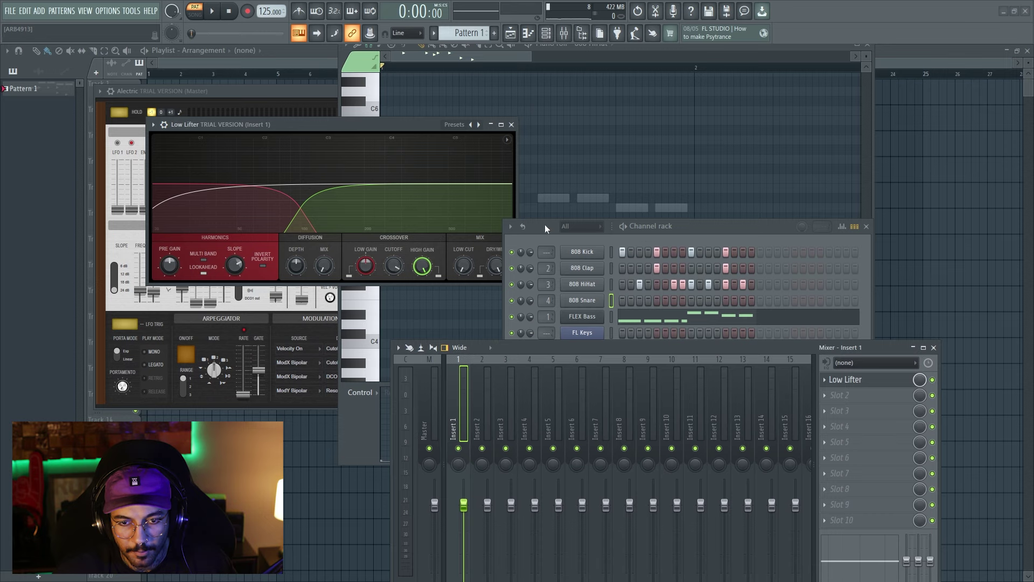
drag(545, 227, 605, 228)
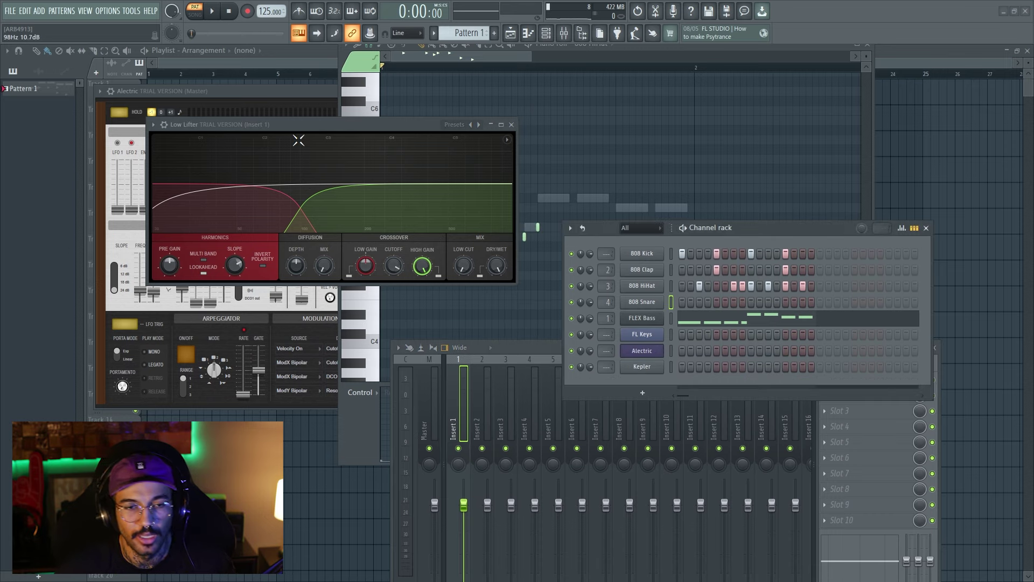
drag(286, 124, 296, 157)
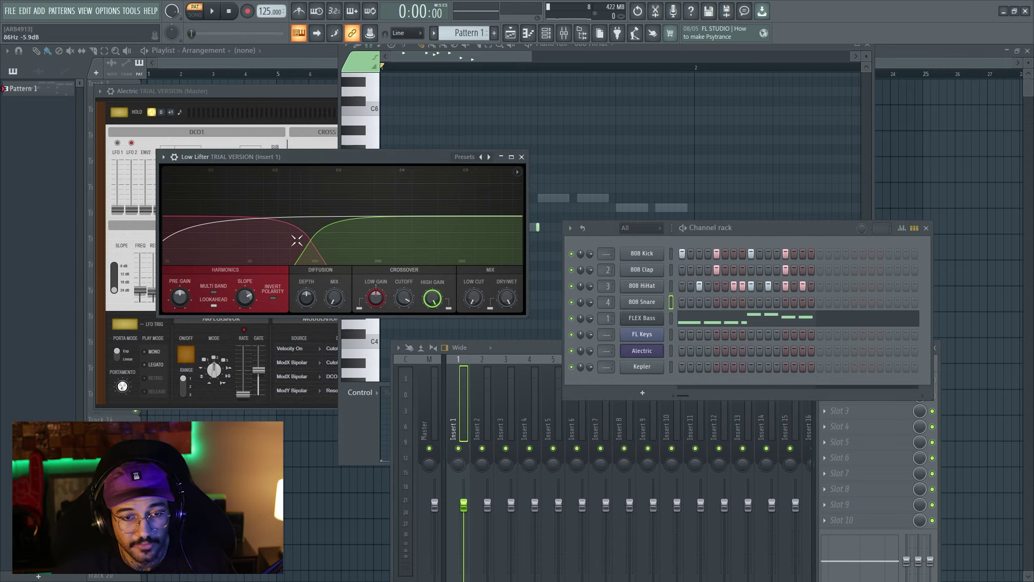
Step: Lower Low Lifter's crossover frequency, then reduce the high band gain and adjust the harmonics slope during playback
drag(311, 246, 269, 239)
key(space)
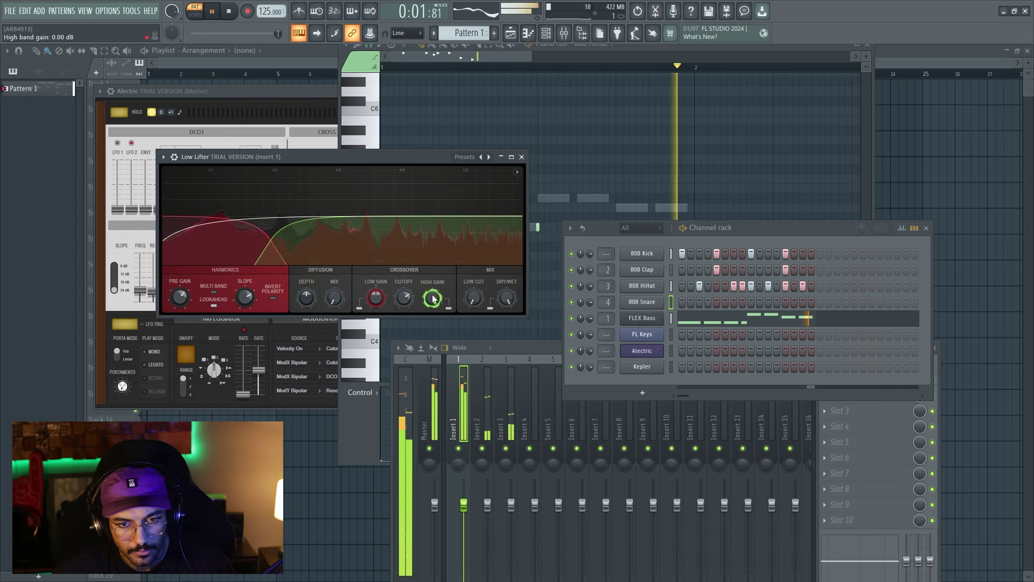
drag(433, 298, 434, 301)
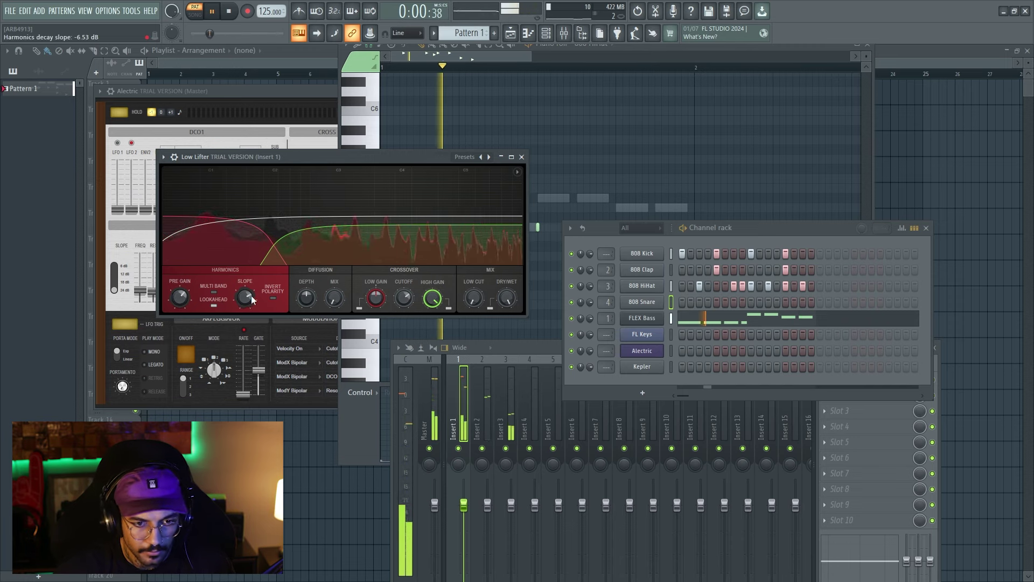
drag(245, 297, 245, 301)
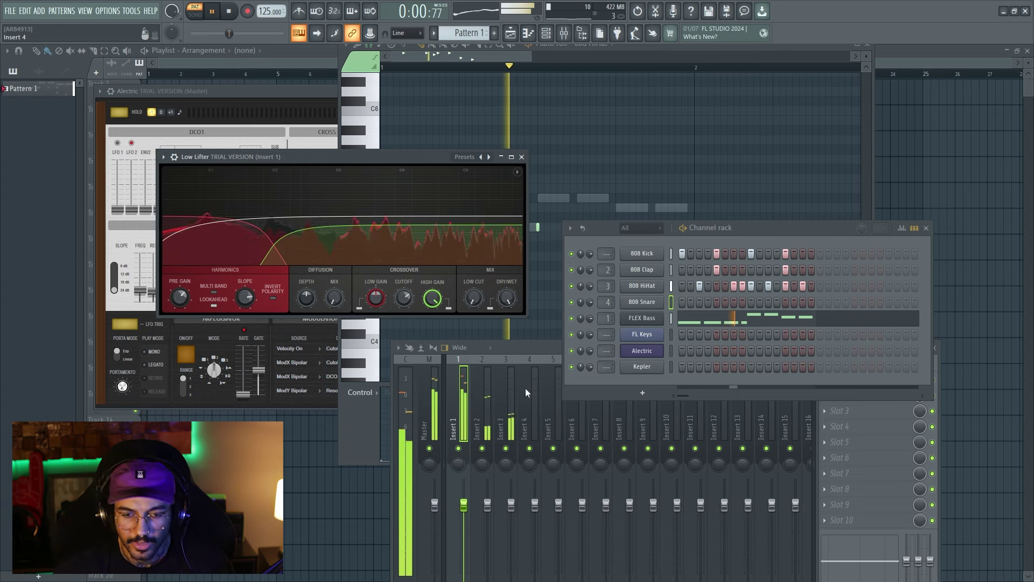
Step: Move the channel rack off the mixer, stop playback and load Spreader into the second effect slot of Insert 1
drag(818, 228, 784, 115)
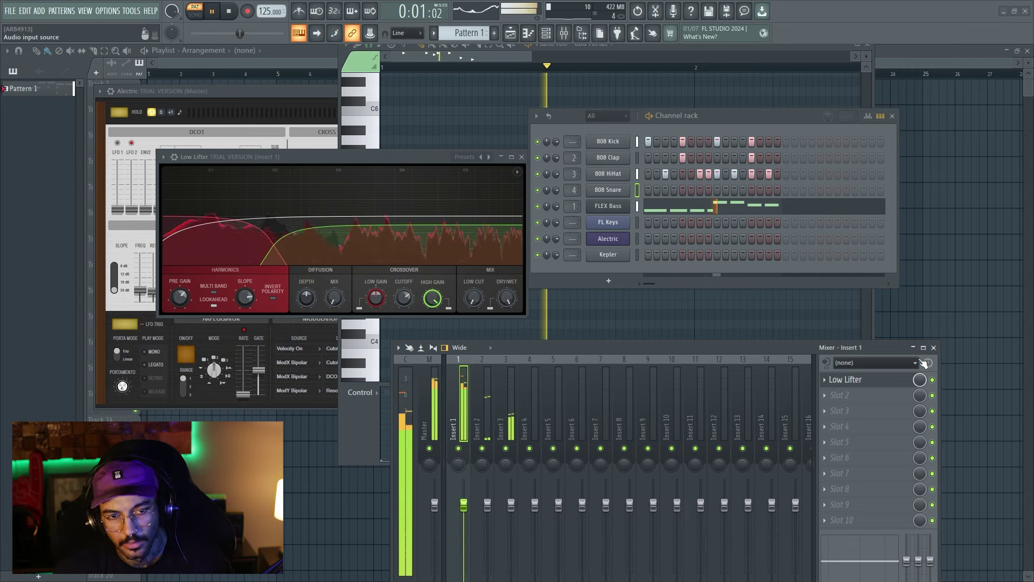
key(space)
click(825, 395)
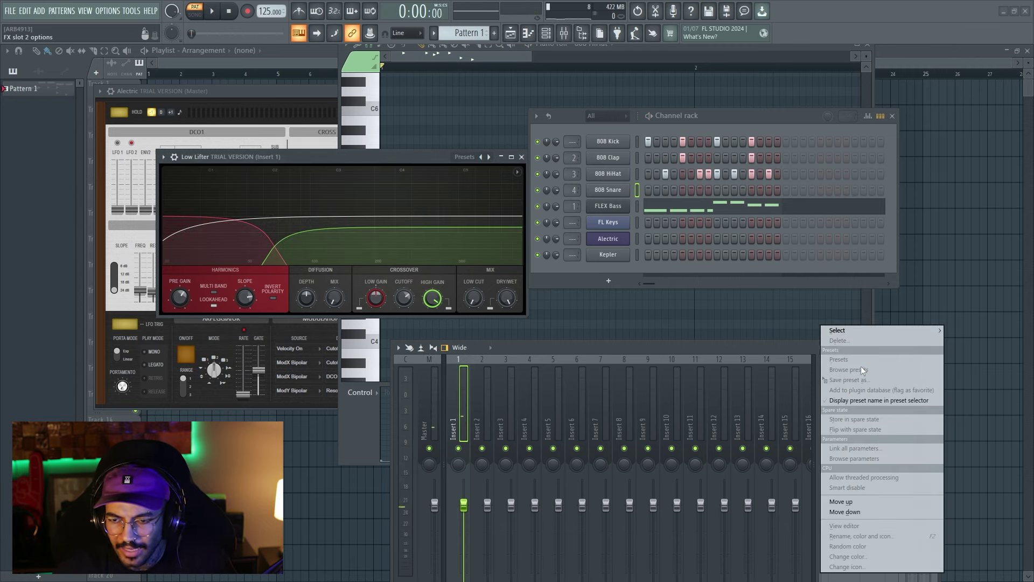
mouse_move(845, 328)
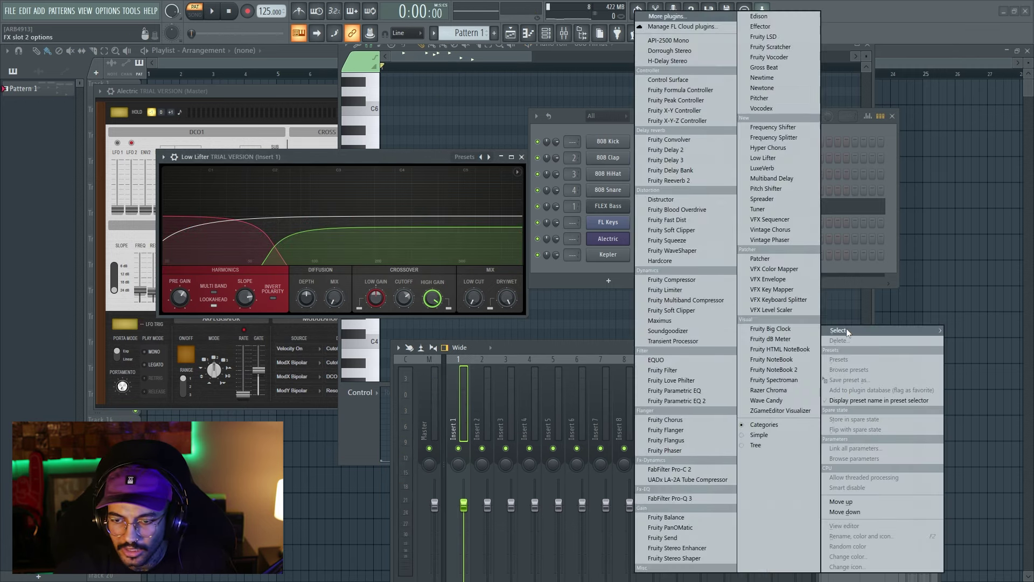
click(764, 200)
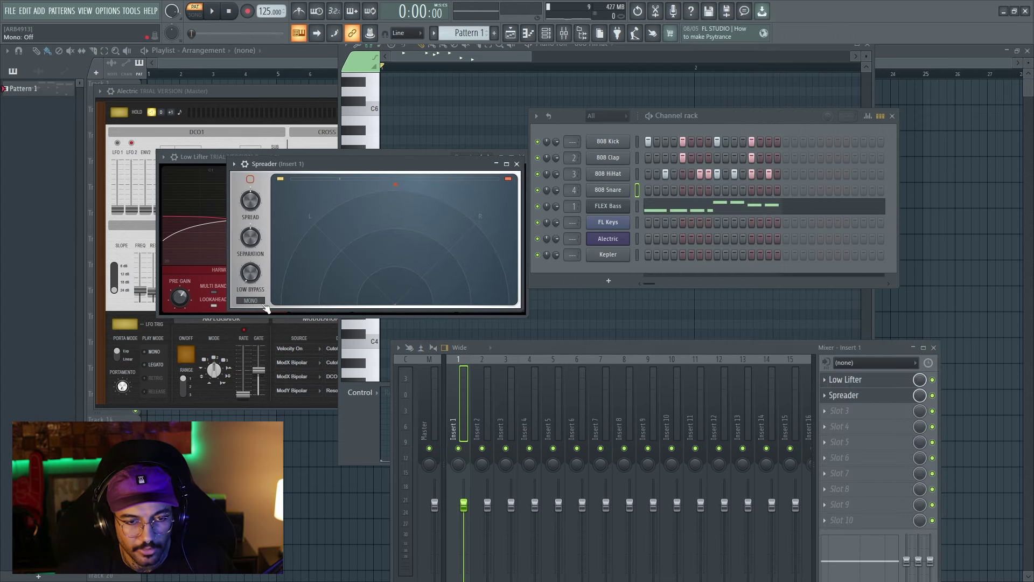
Step: Play the pattern while trying Spreader's stereo separation, from 83% separated to a narrower setting, and stop playback
key(space)
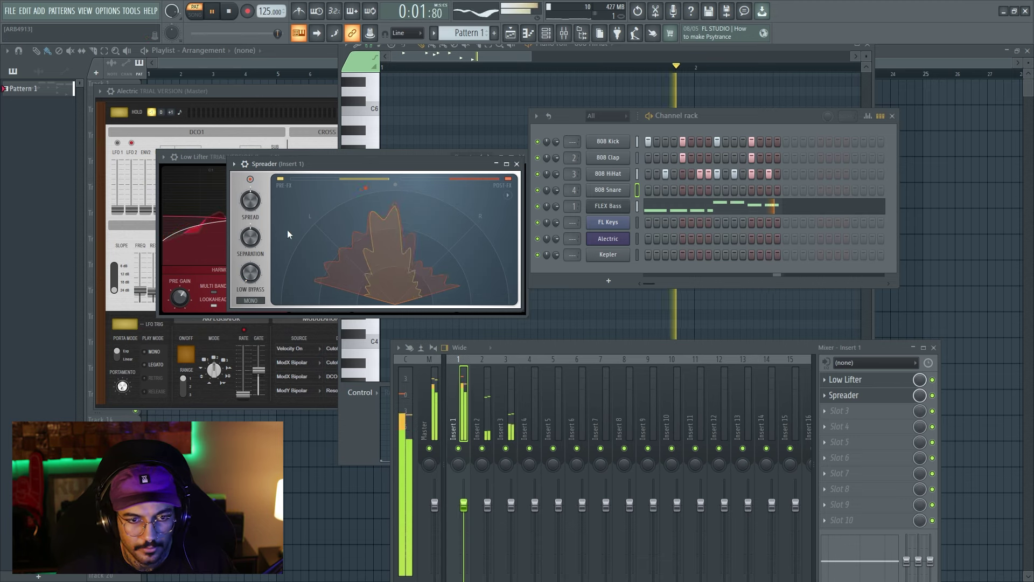
drag(249, 237, 250, 221)
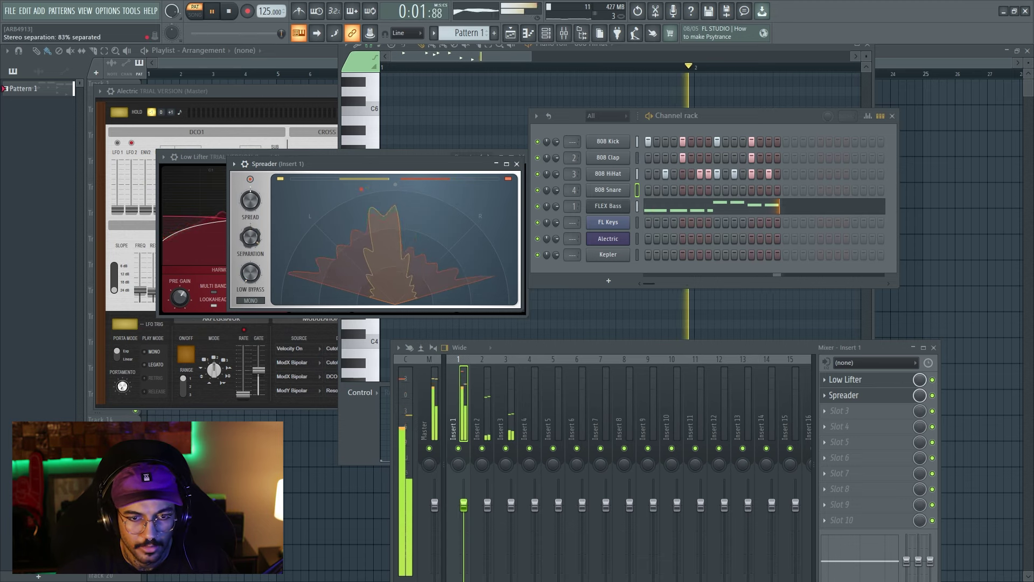
key(space)
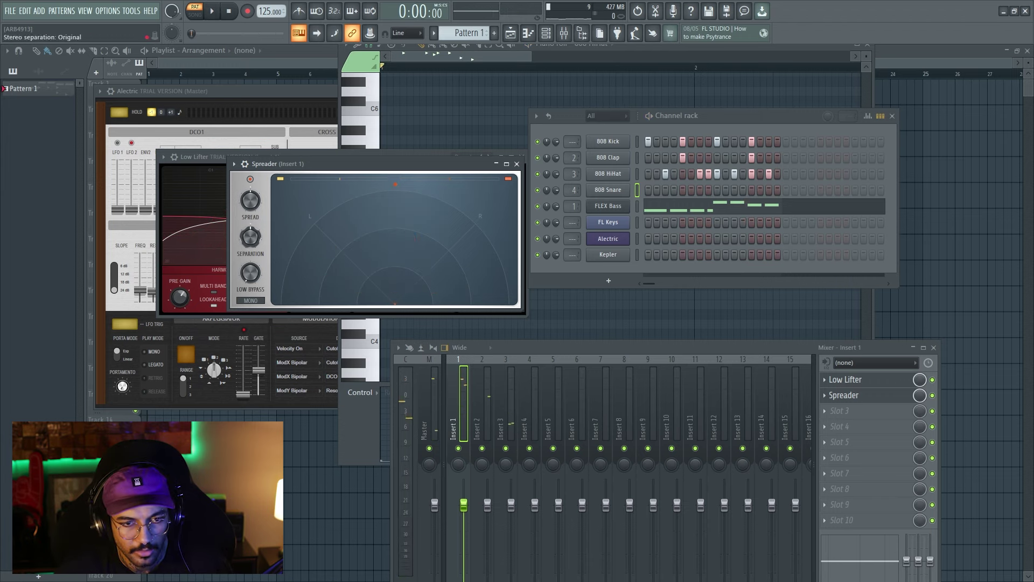
key(space)
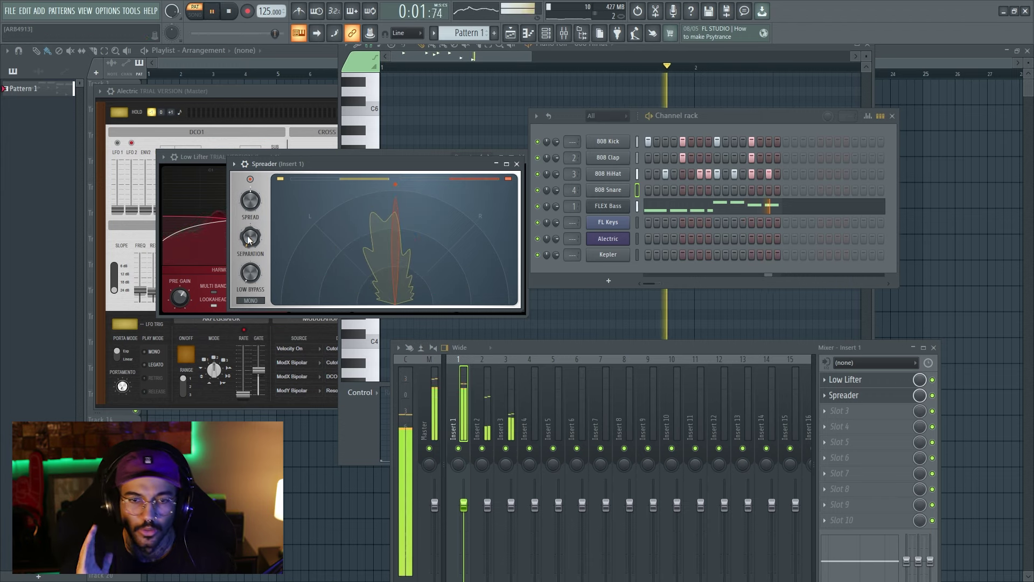
key(space)
Step: Close all open windows, open Edison for one-click audio recording and move its window to the middle of the playlist
key(F12)
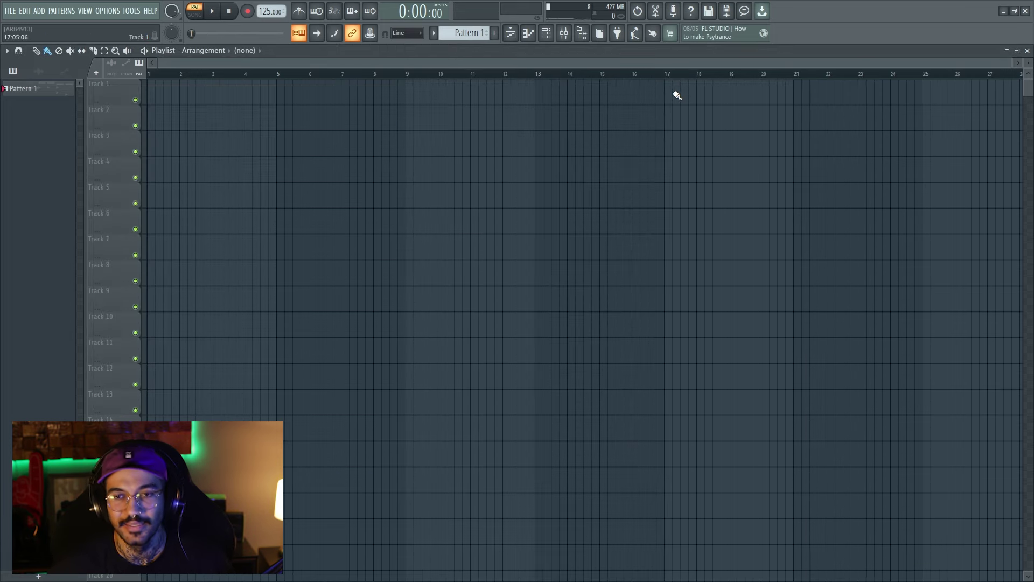
click(673, 12)
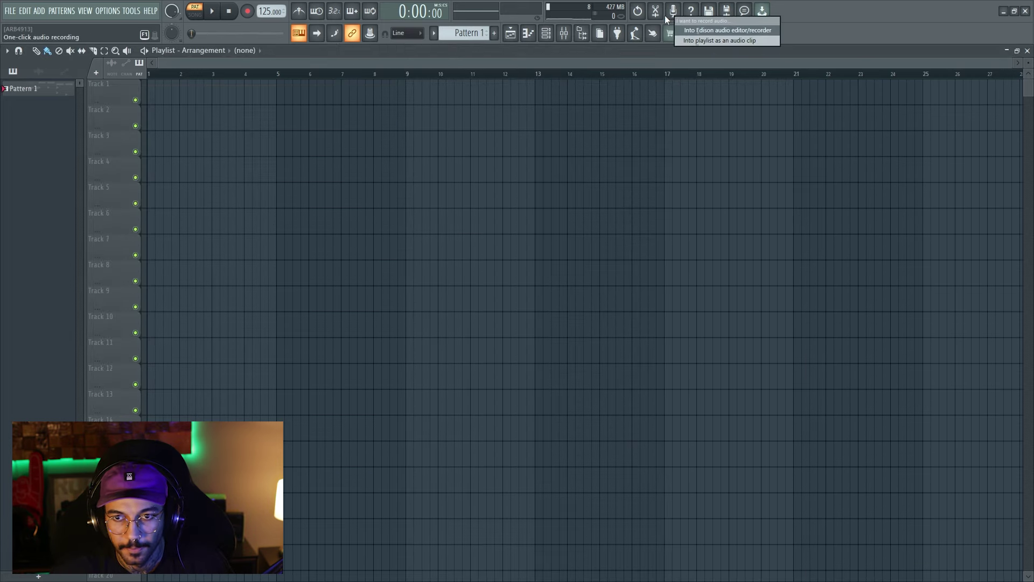
click(727, 30)
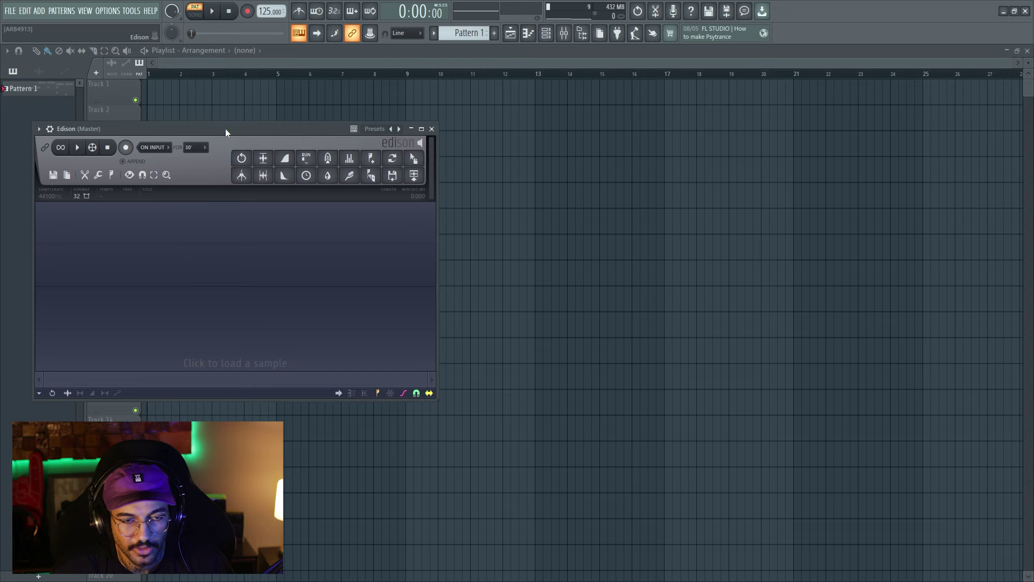
drag(225, 131, 526, 163)
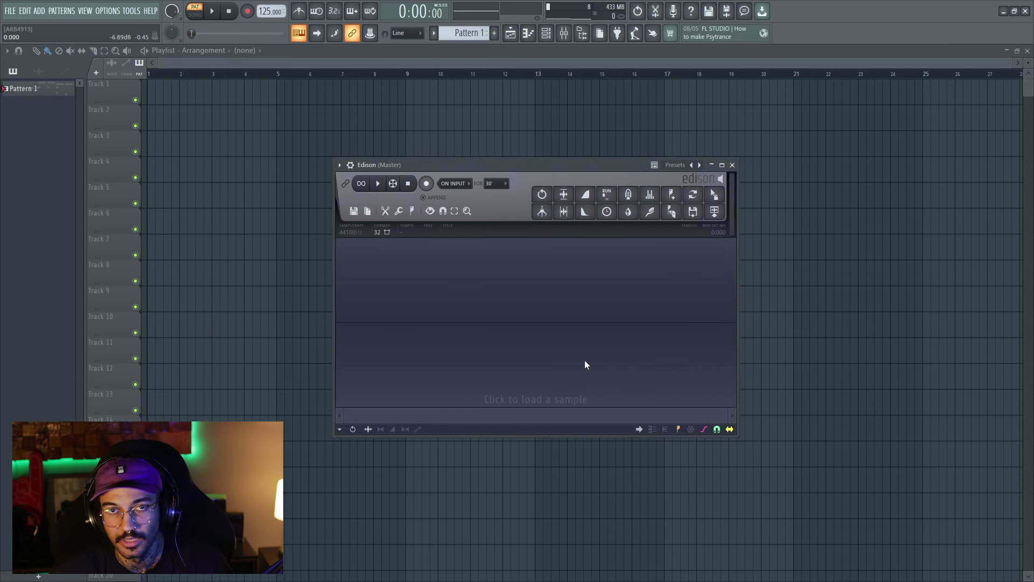
Step: Select and play the sample from 3.245 to 8.006 in Edison, and open the Vocal denoise/isolator for it
mouse_move(386, 280)
mouse_down()
mouse_move(332, 278)
mouse_move(390, 273)
mouse_up()
key(space)
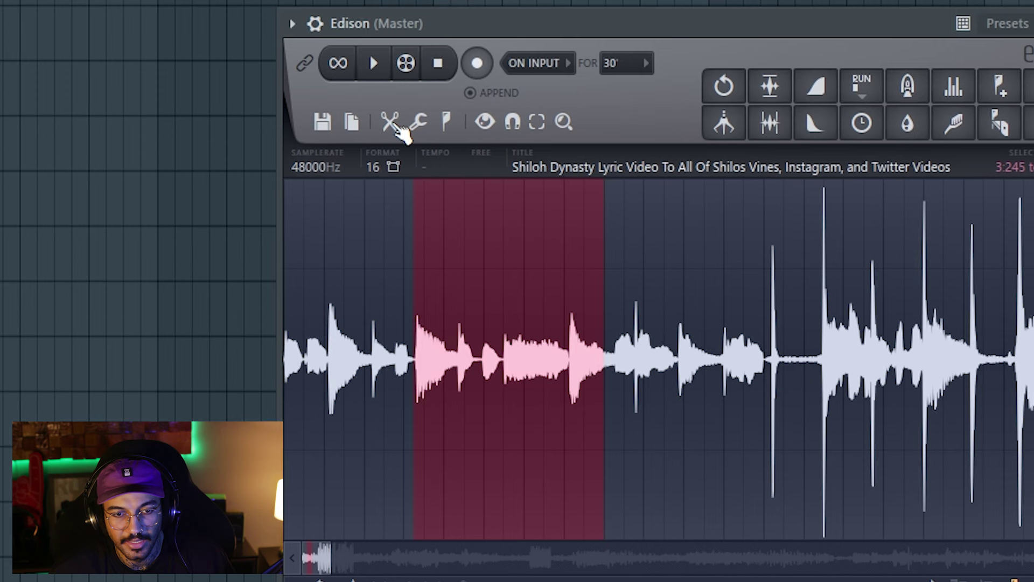
click(385, 211)
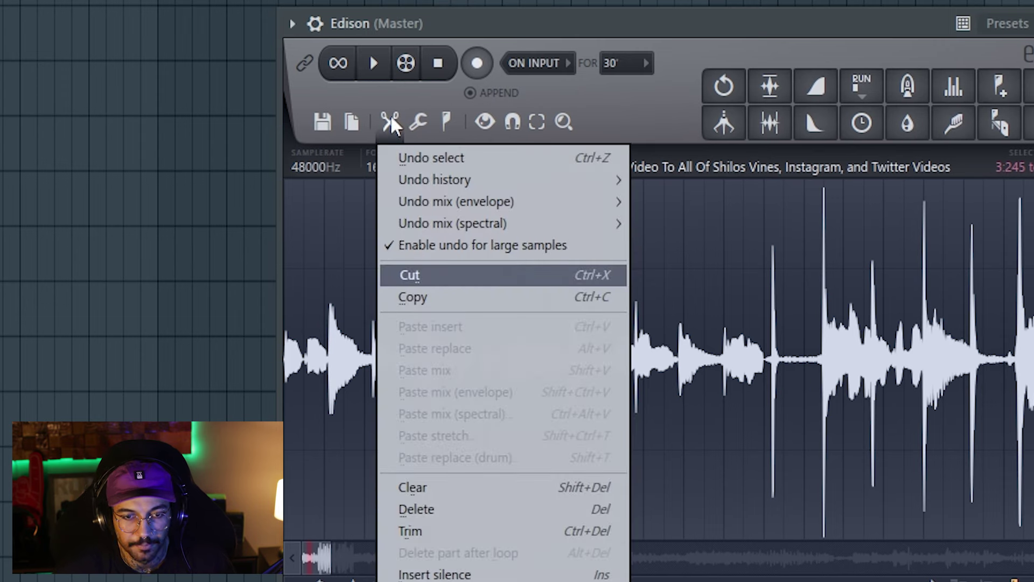
click(421, 120)
click(421, 119)
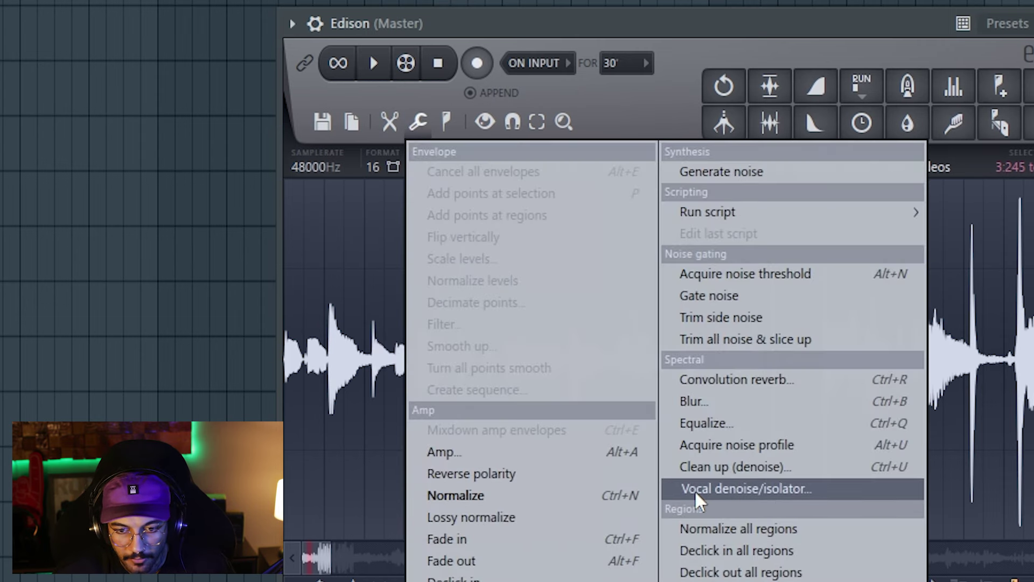
click(746, 488)
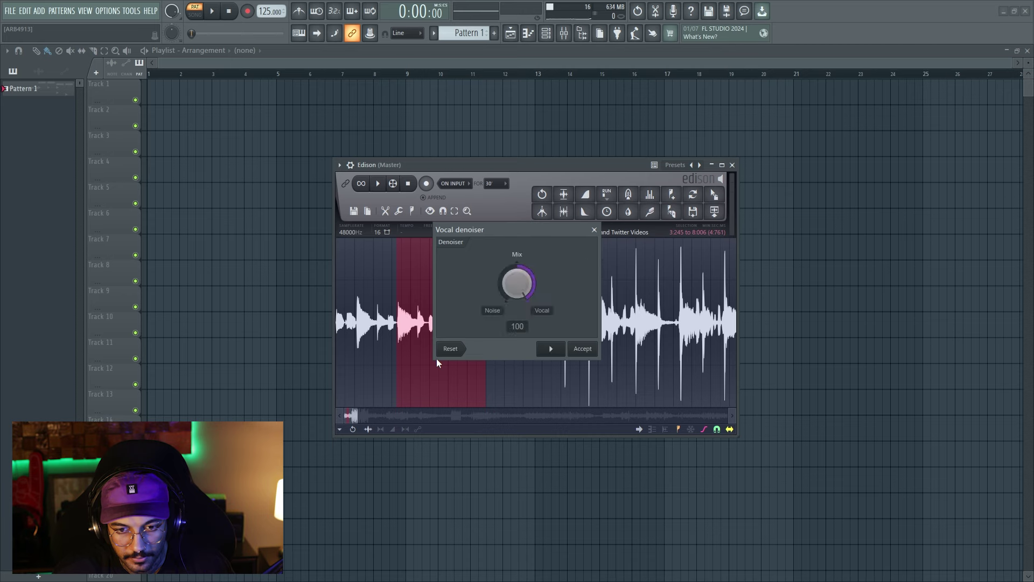
Step: Preview the vocal denoiser with Mix at 100, then set Mix to -100 and preview the noise side
click(554, 350)
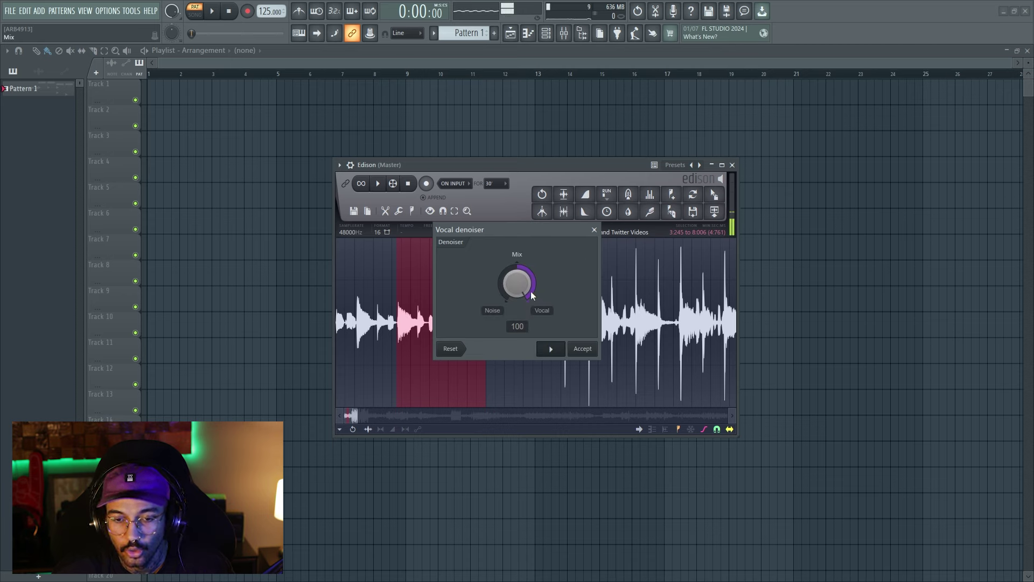
drag(518, 276, 519, 323)
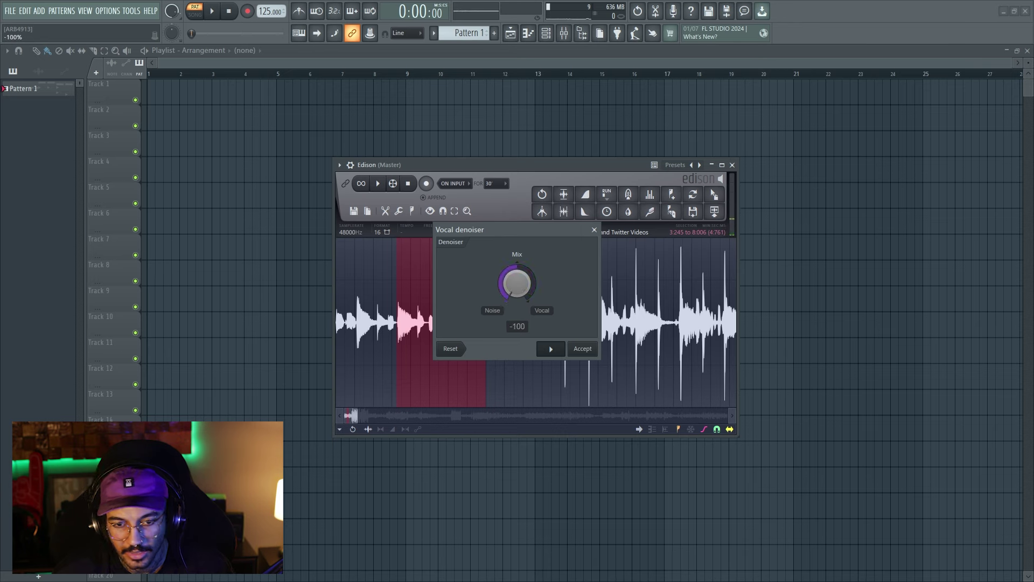
click(550, 350)
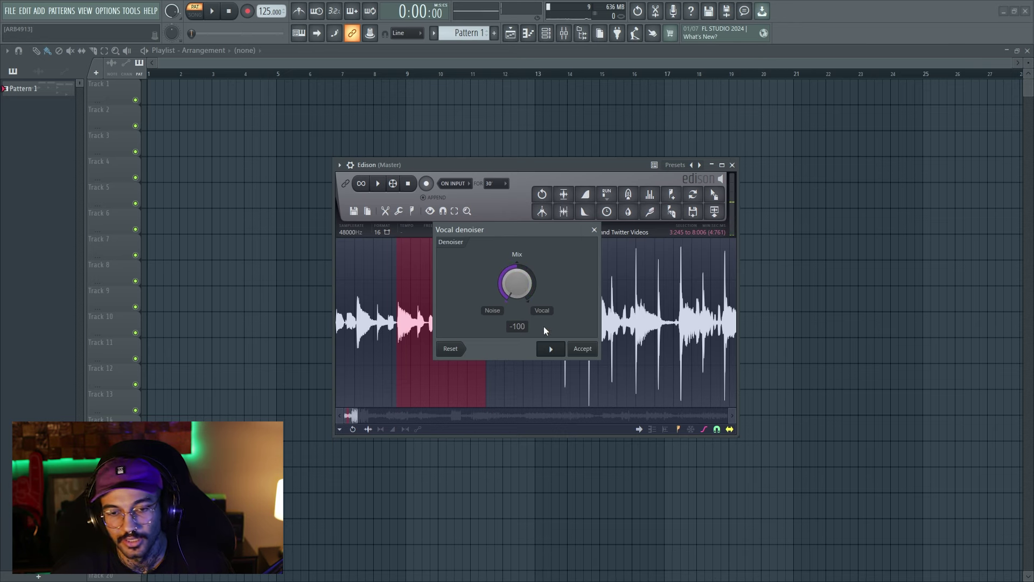
Step: Sweep the vocal denoiser's Mix through 4, -100 and 0, then raise it towards Vocal
mouse_move(517, 285)
mouse_down()
mouse_move(520, 272)
mouse_move(529, 285)
mouse_move(515, 285)
mouse_up()
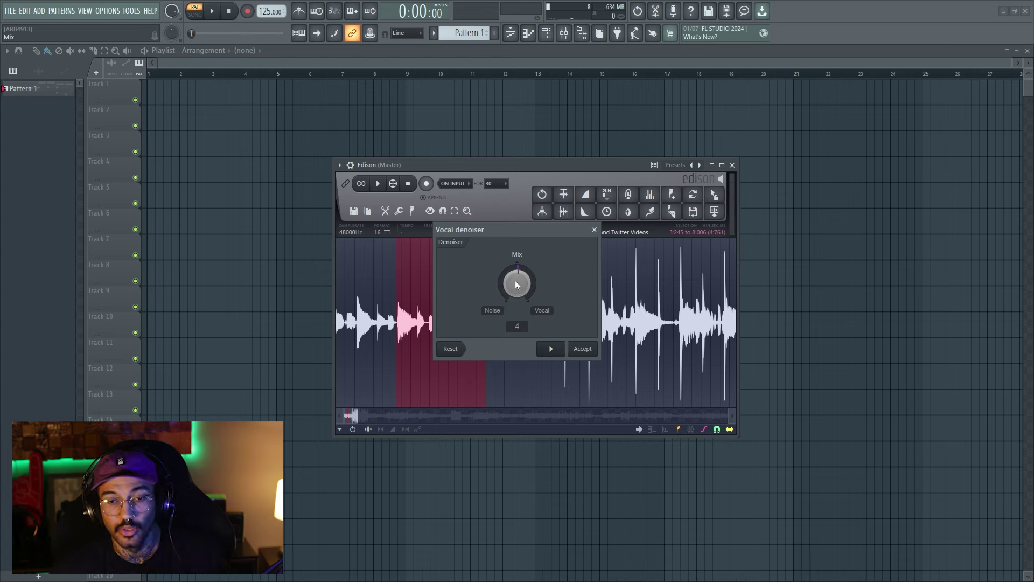
drag(515, 281, 514, 345)
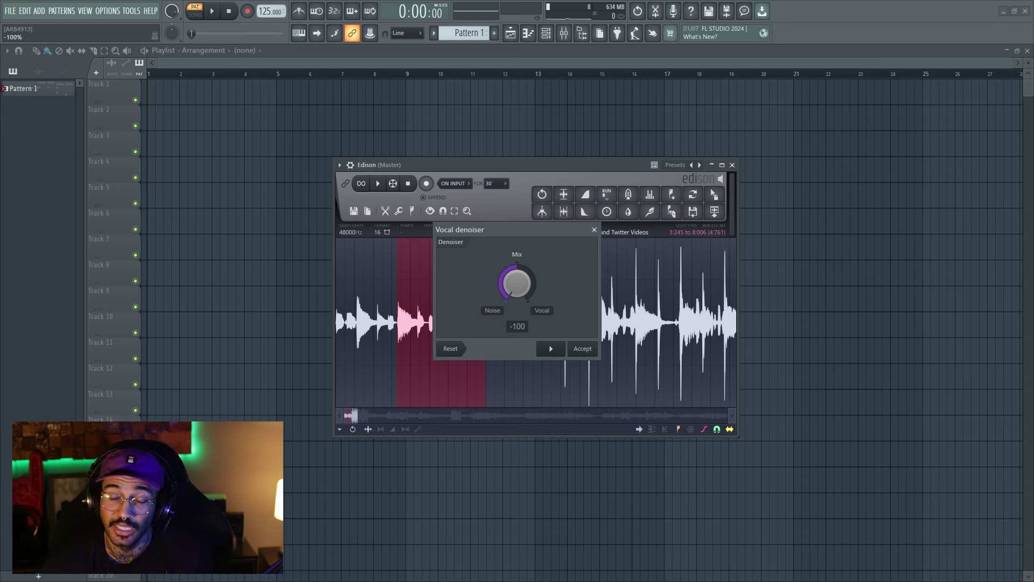
drag(515, 334, 515, 285)
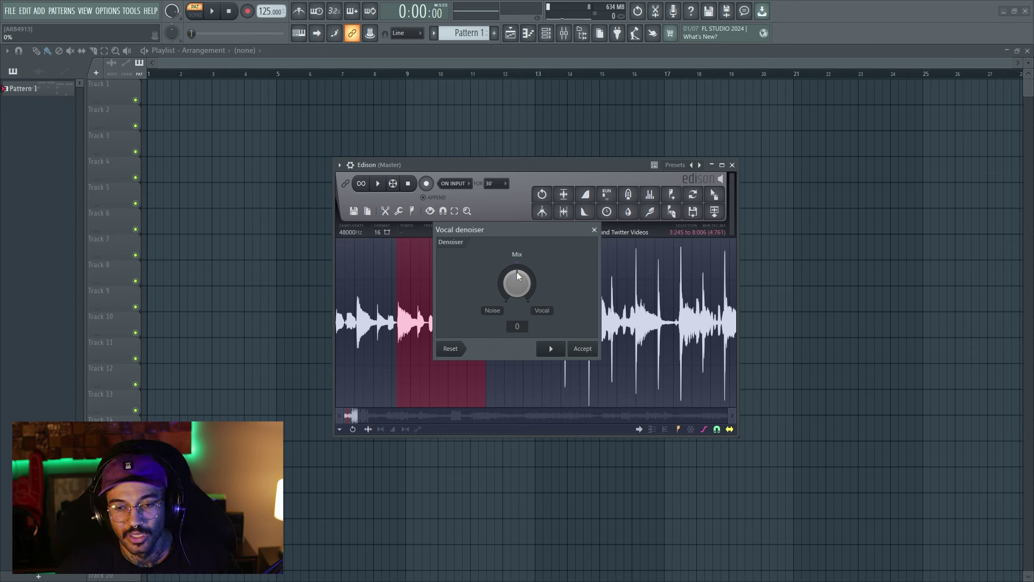
drag(517, 274, 516, 247)
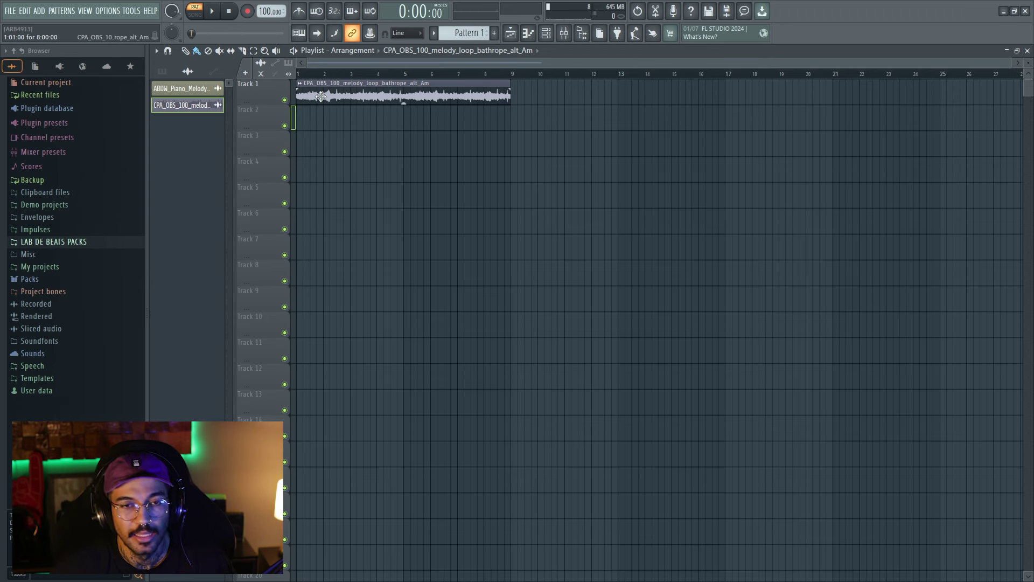
Step: Copy the melody loop clip to Track 2 and try its channel's volume, pitch, Normalize and Reverse settings
mouse_move(320, 97)
mouse_down()
mouse_move(596, 97)
mouse_move(561, 97)
mouse_move(562, 80)
mouse_move(323, 145)
mouse_move(311, 106)
mouse_up()
double_click(359, 117)
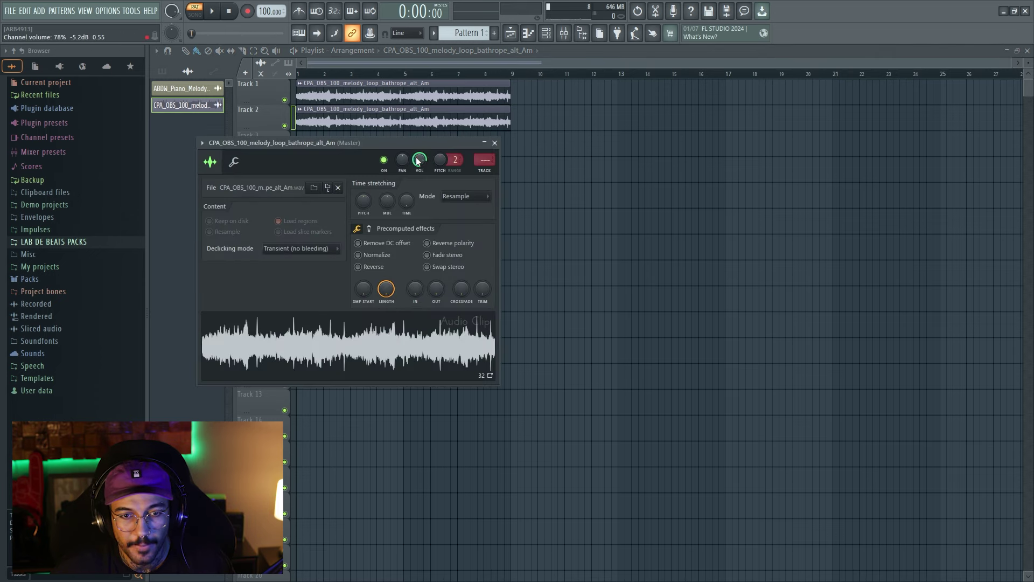
drag(419, 160, 420, 184)
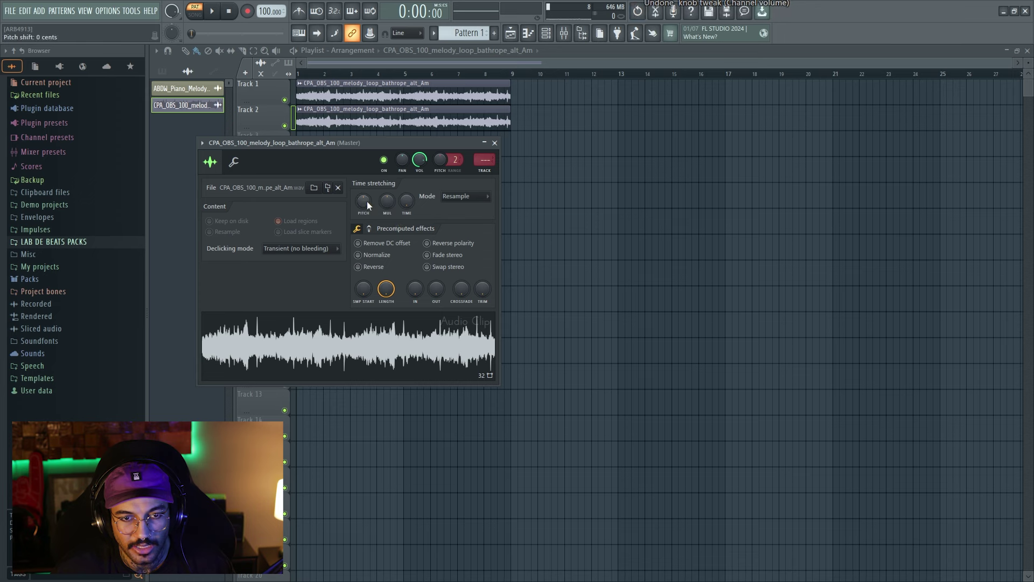
drag(364, 201, 364, 203)
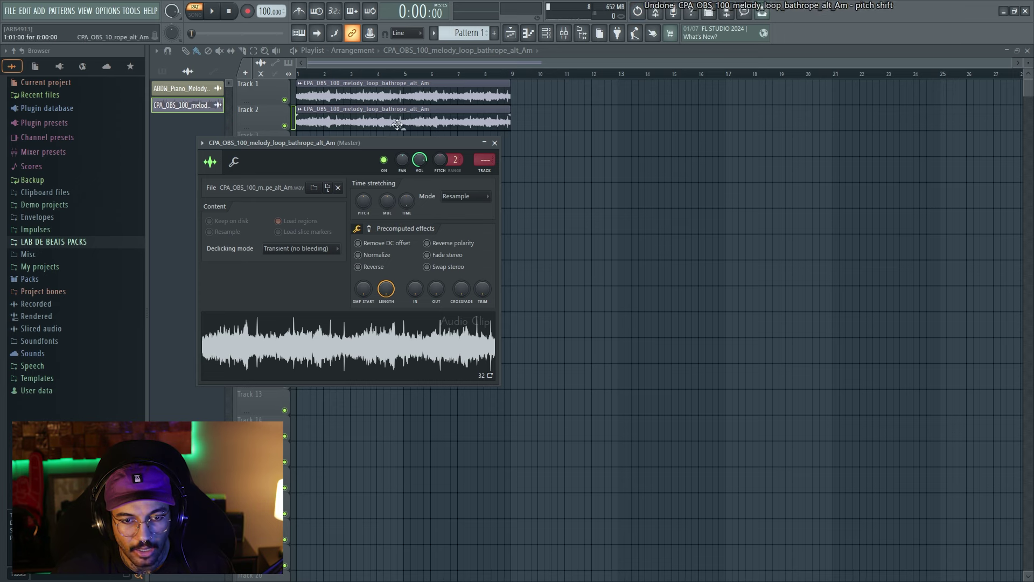
click(357, 256)
click(359, 268)
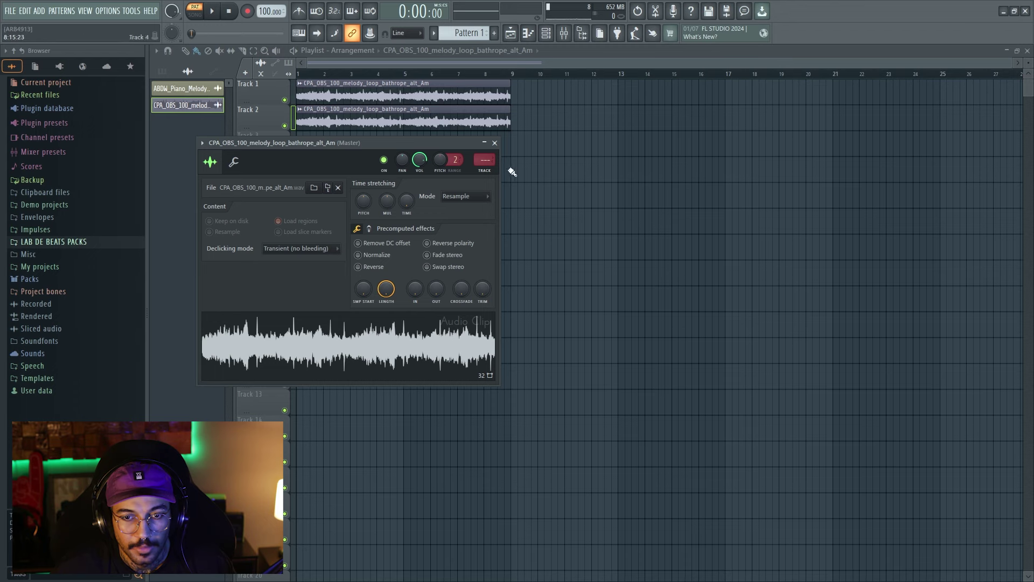
click(494, 143)
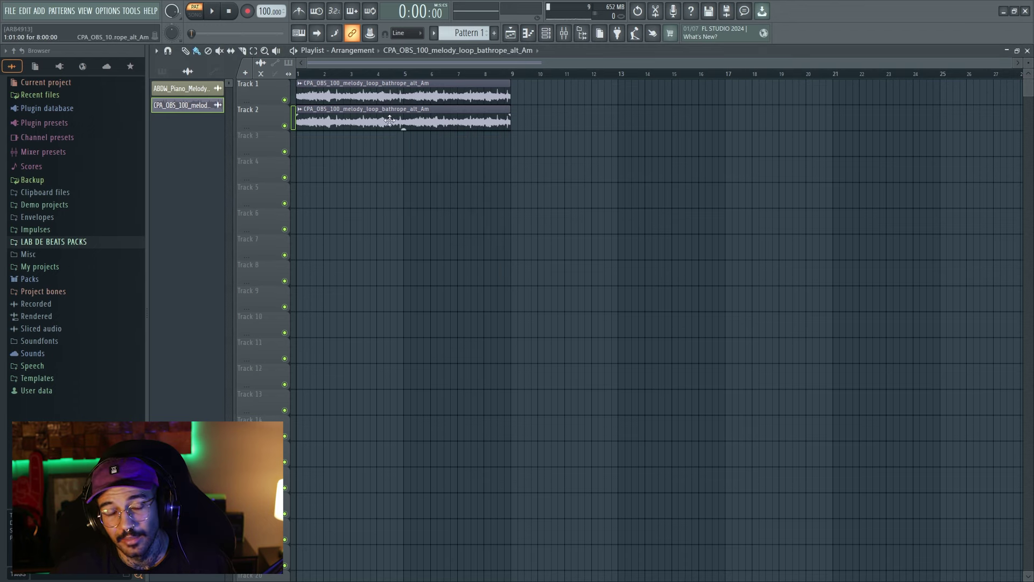
Step: Look up the Make unique as sample option for the Track 2 clip, then delete that clip
click(301, 110)
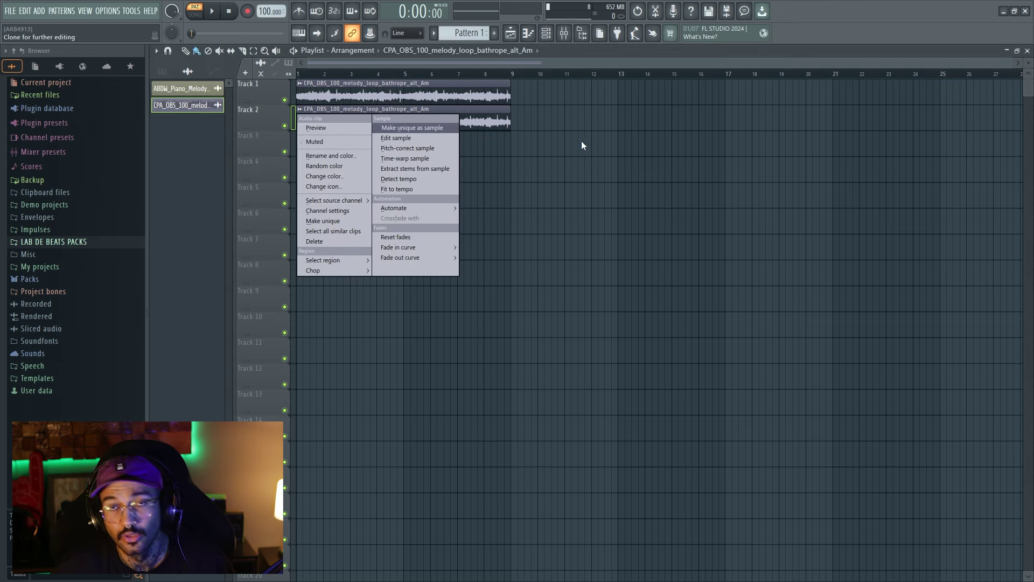
click(533, 116)
right_click(501, 123)
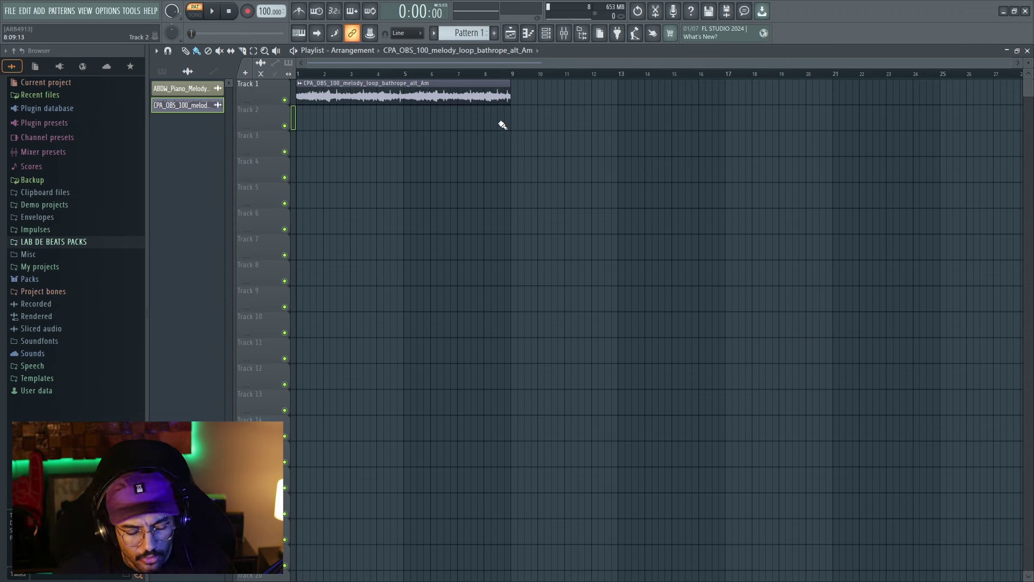
Step: Make two unique clones of the melody loop on Track 1, near bars 10 and 18, then delete both
key(shift+v)
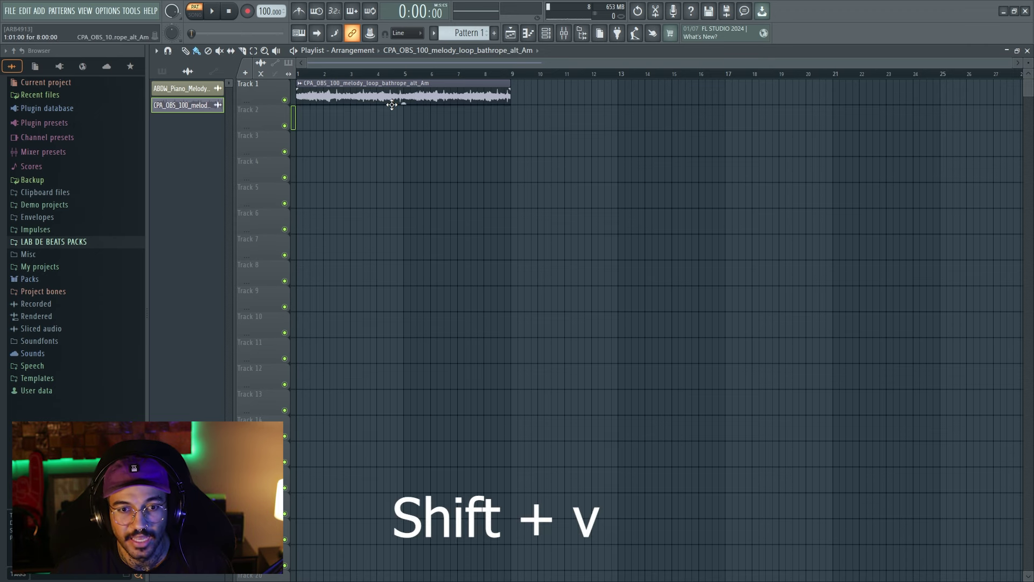
drag(366, 91, 573, 150)
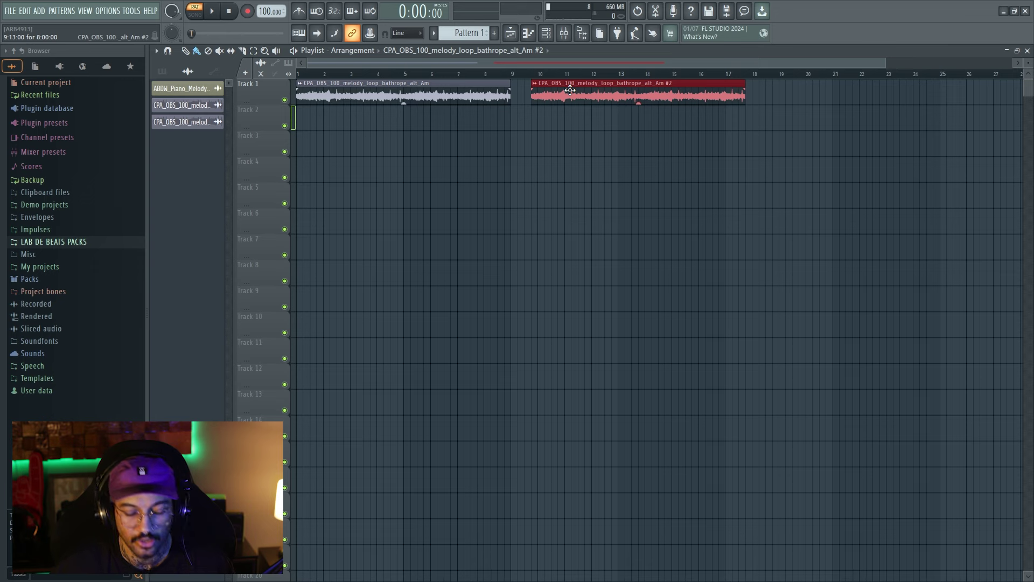
drag(597, 100, 846, 94)
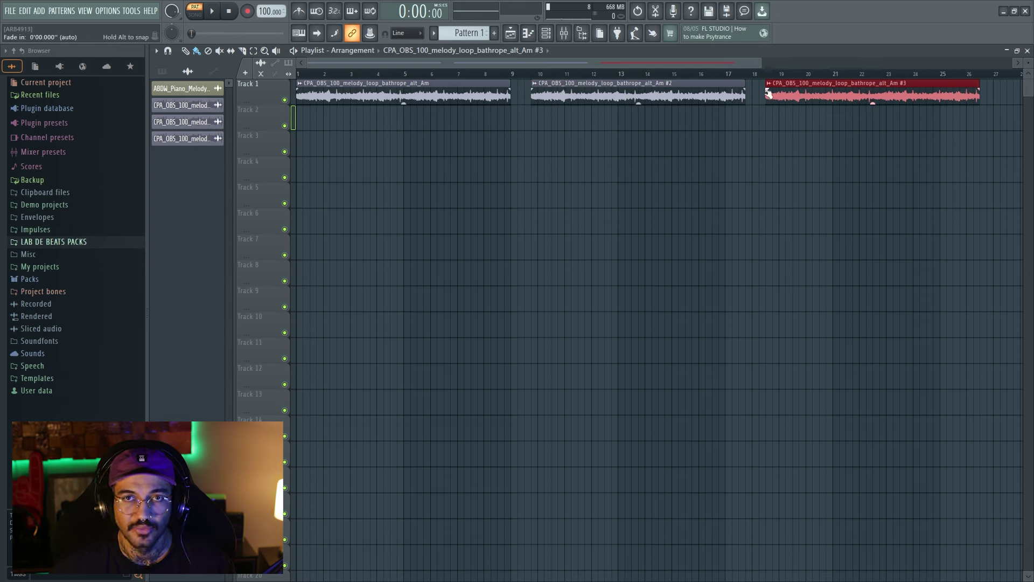
right_click(805, 94)
right_click(638, 95)
Step: Move the second clip on Track 1 to start at bar 9, then clear the clips from the playlist
click(299, 84)
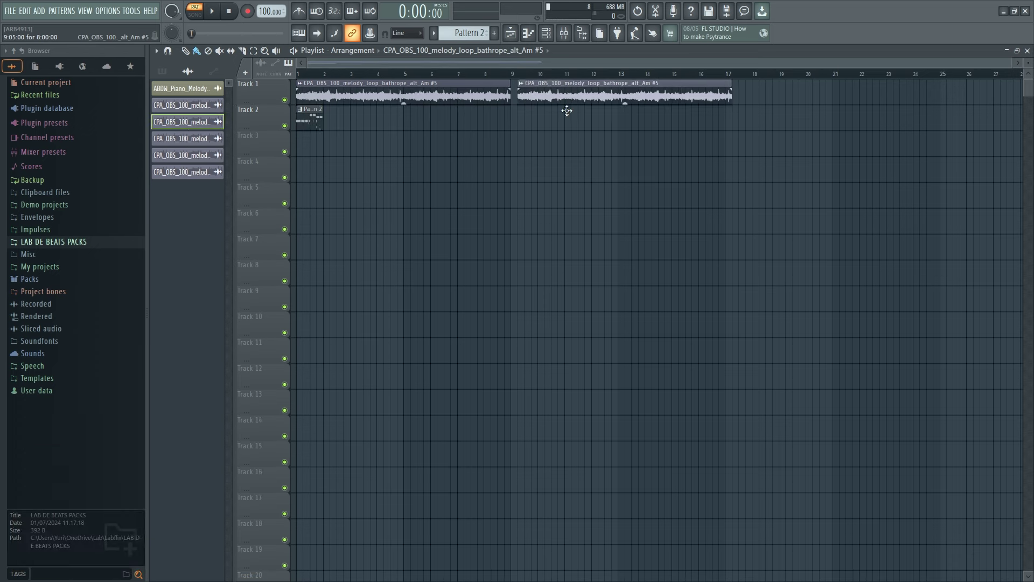
drag(566, 108, 561, 110)
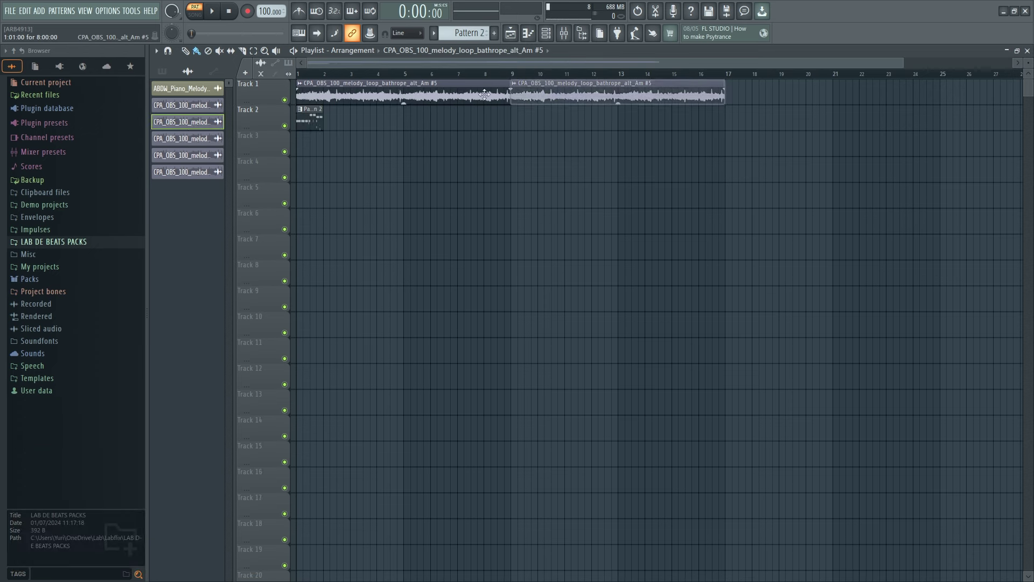
key(ctrl+z)
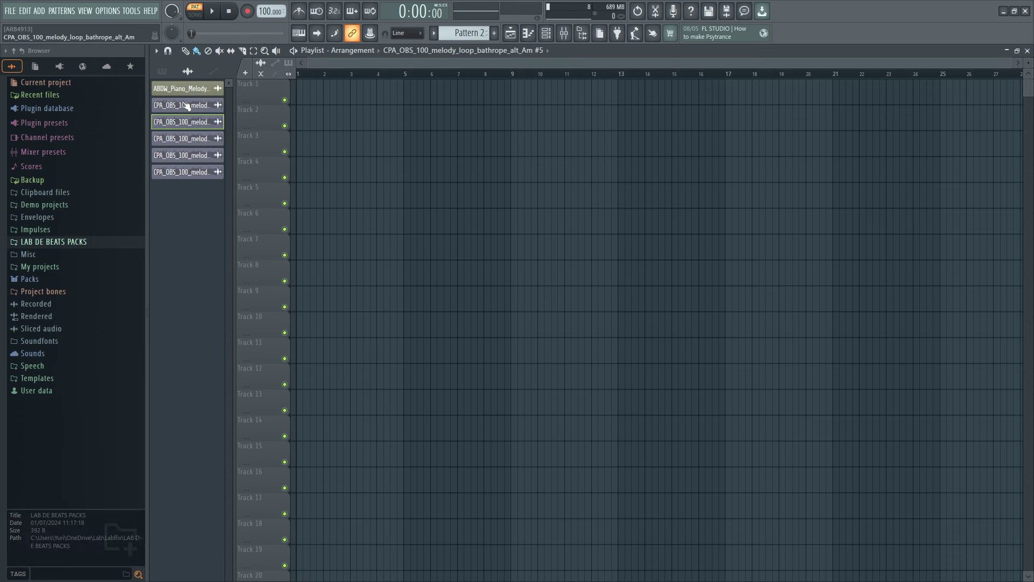
Step: Place the original CPA_OBS_100_melody_loop_bathrope_alt_Am loop at bar 1 on Tracks 1, 2 and 3, duplicating each clip to bar 9
click(199, 104)
click(318, 94)
drag(452, 103, 431, 102)
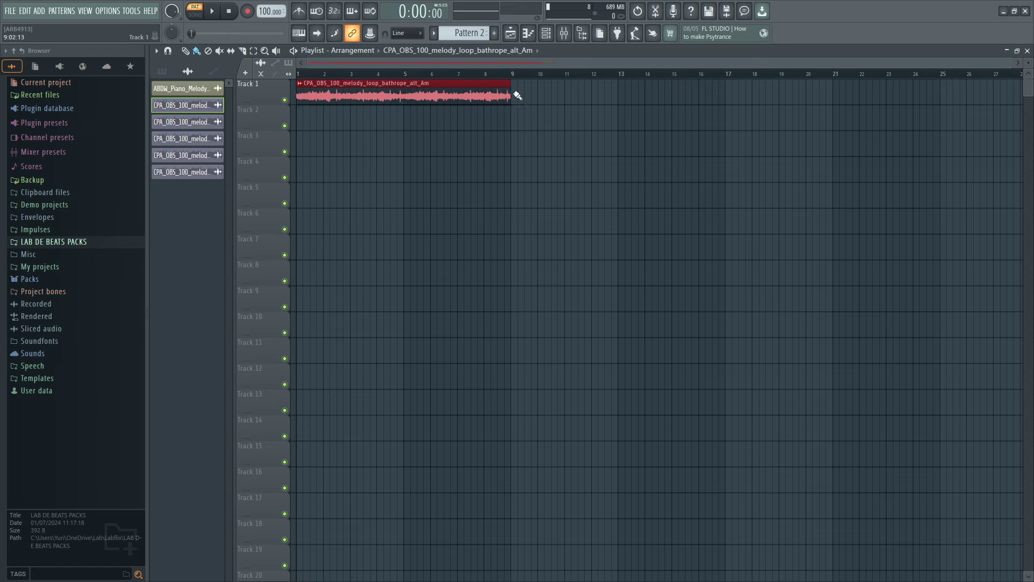
key(ctrl+b)
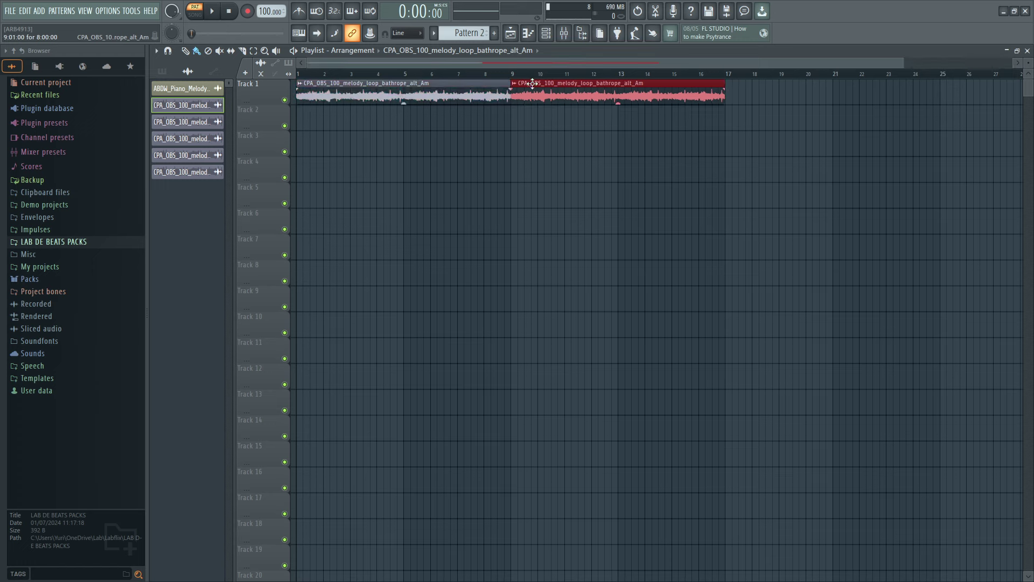
click(309, 119)
key(ctrl+b)
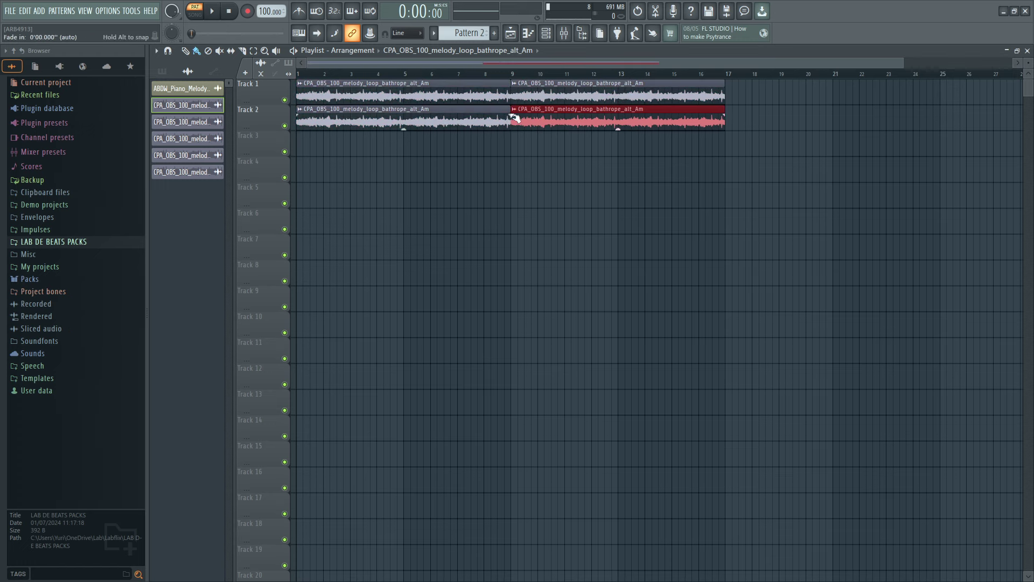
click(300, 145)
key(ctrl+b)
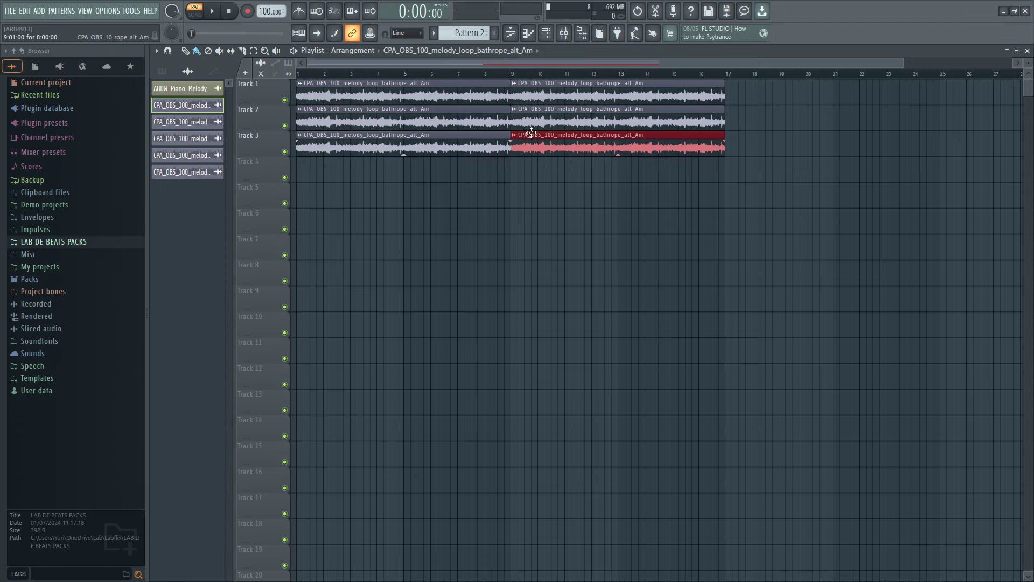
Step: Try Reverse on the clips' shared channel, then select all six clips on Tracks 1 to 3 and make them unique
double_click(531, 132)
click(358, 255)
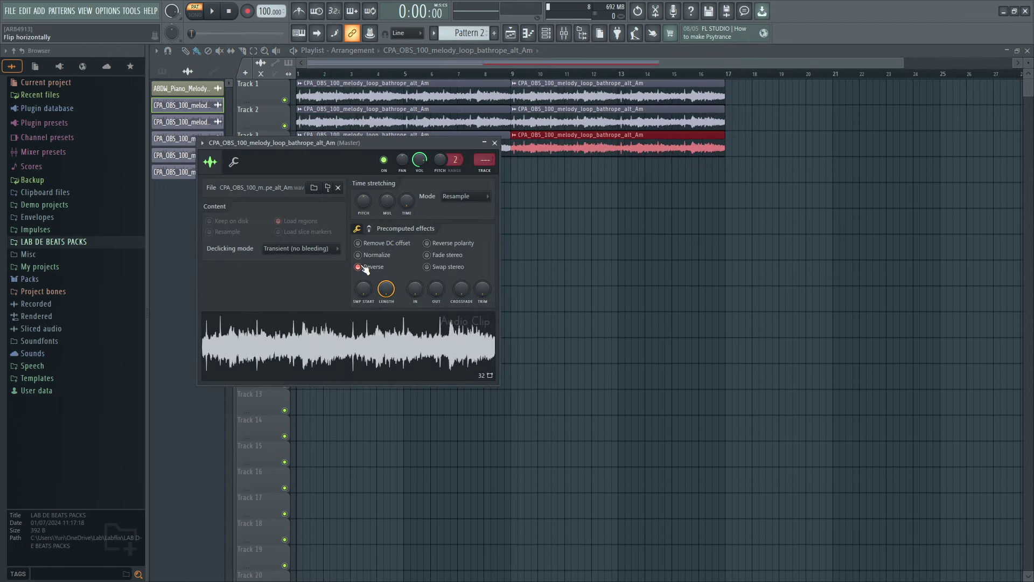
drag(626, 233, 339, 80)
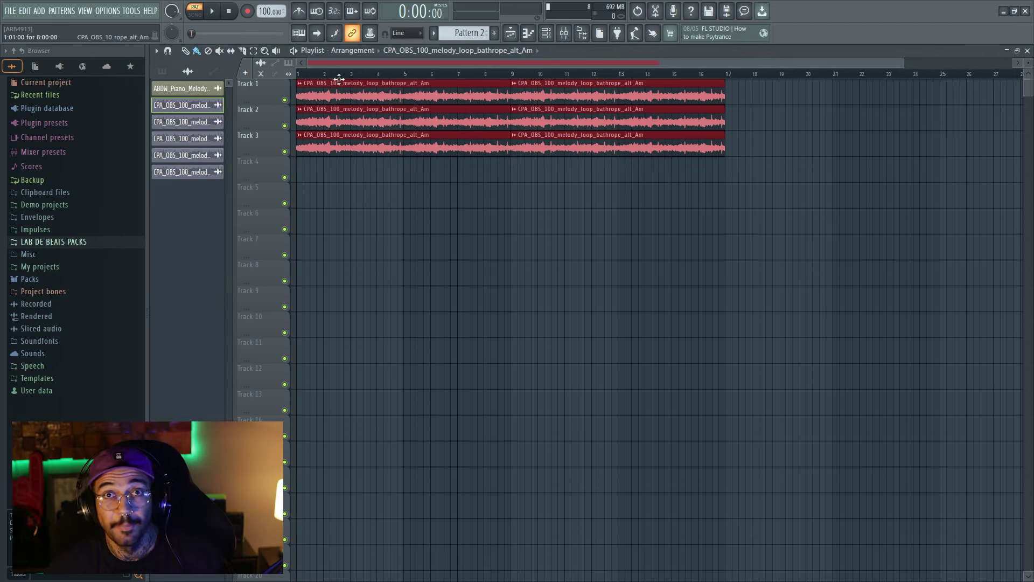
key(ctrl+shift+v)
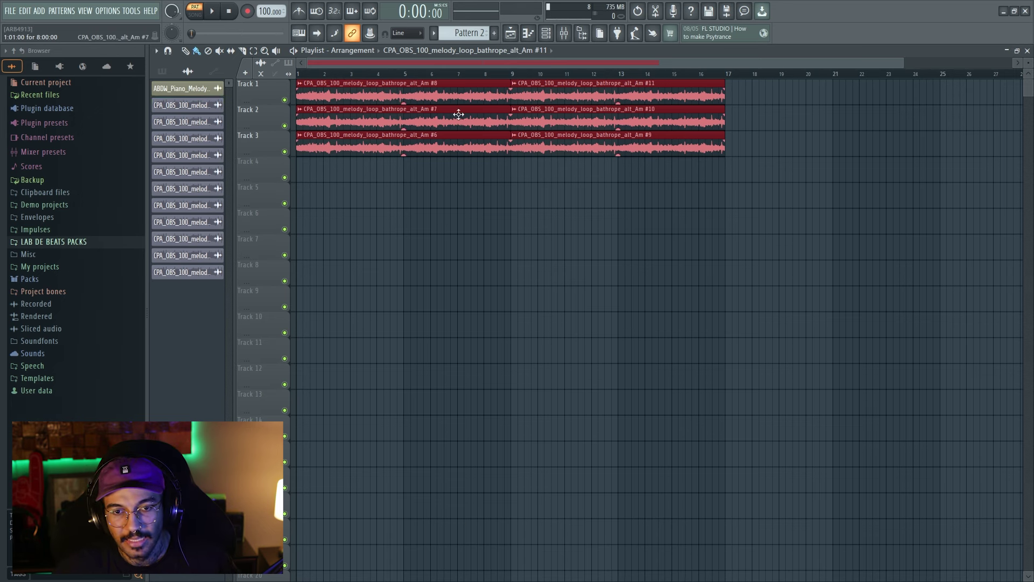
Step: Deselect the clips, then turn on Normalize for the first clip on Track 1 and Reverse for the second
click(434, 133)
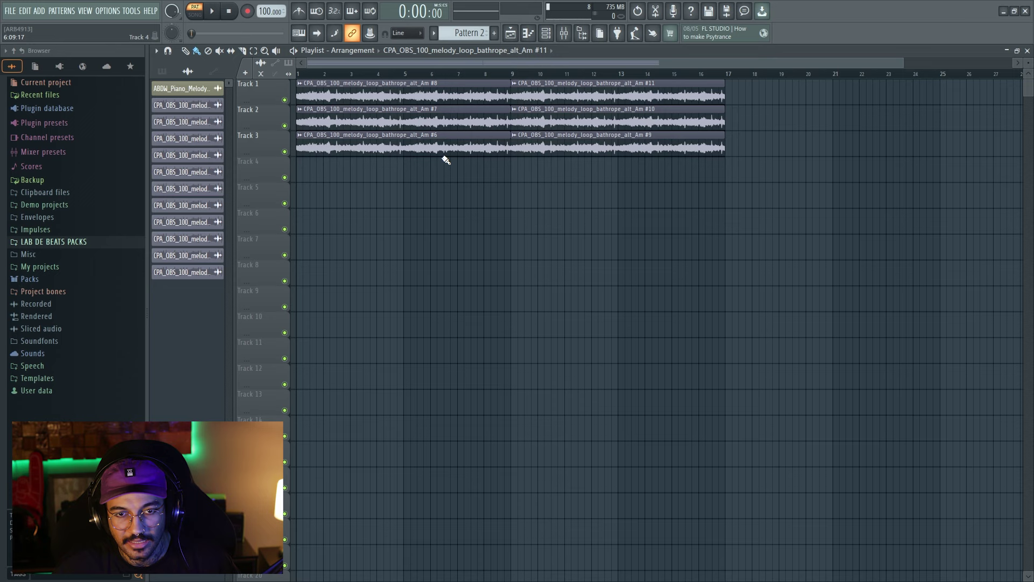
double_click(428, 97)
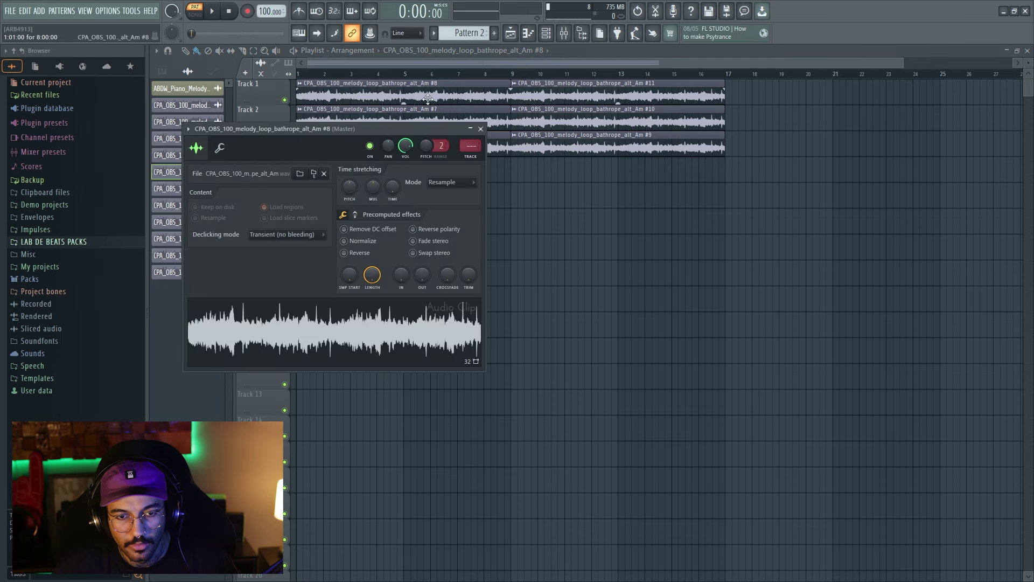
click(345, 242)
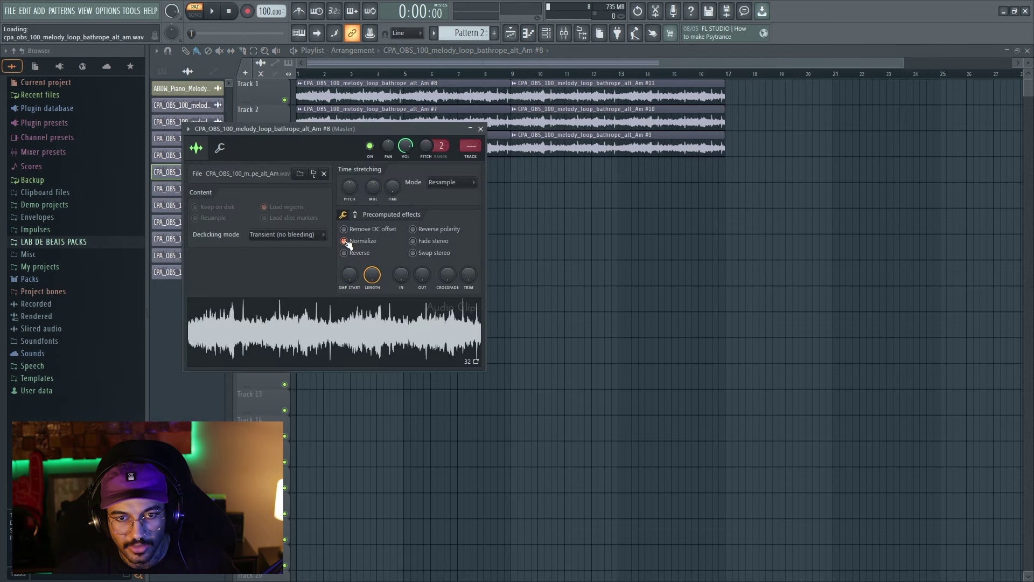
click(481, 128)
double_click(530, 94)
click(387, 295)
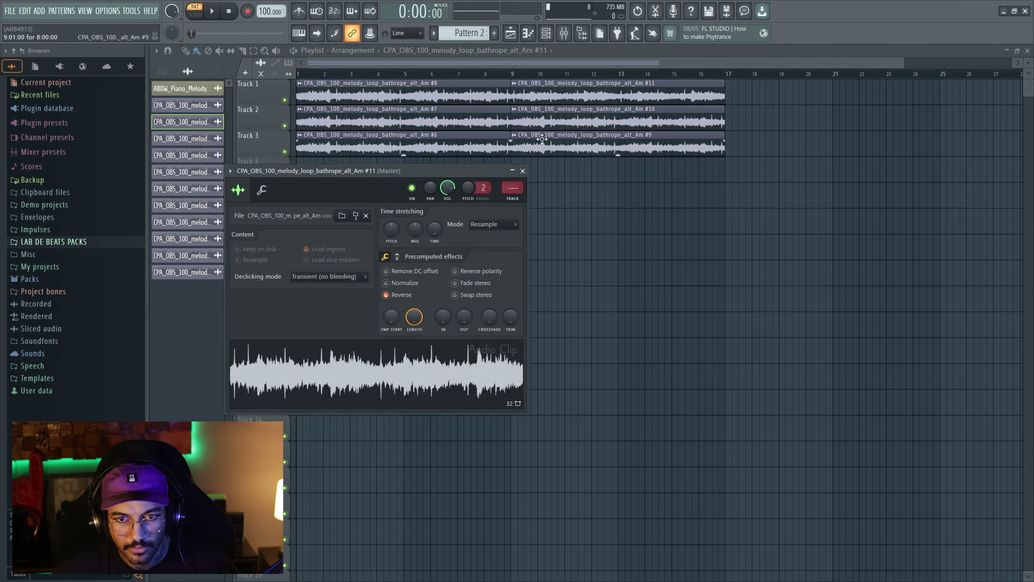
Step: Turn on Reverse for both clips on Track 2, then clear all the clips from the playlist
double_click(545, 119)
click(374, 281)
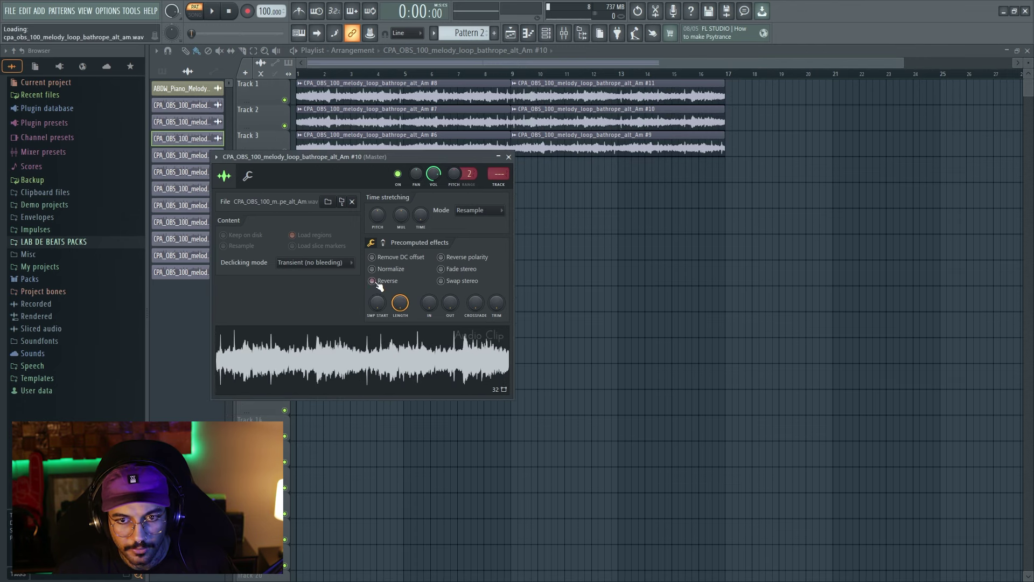
double_click(450, 116)
click(331, 239)
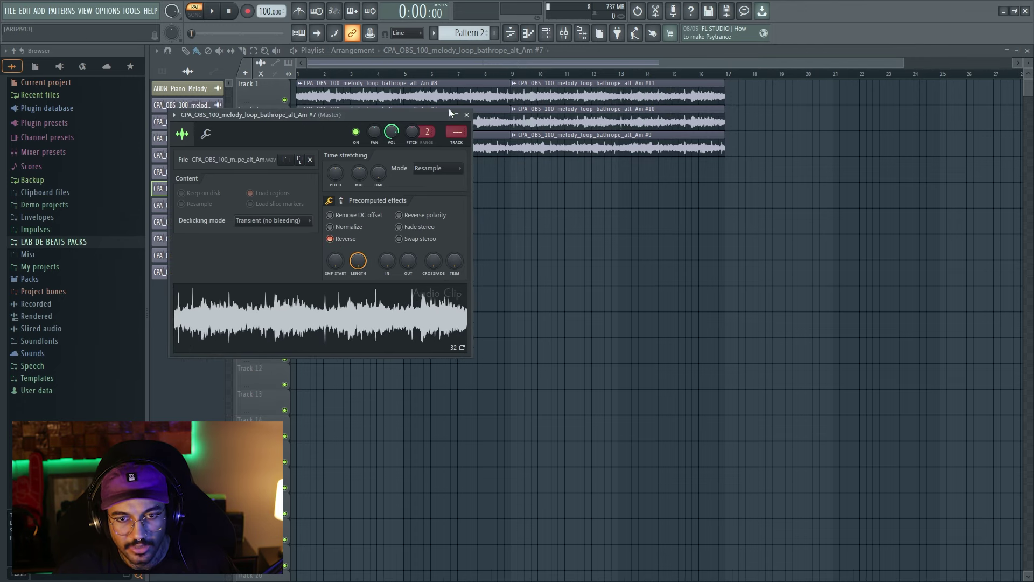
click(467, 115)
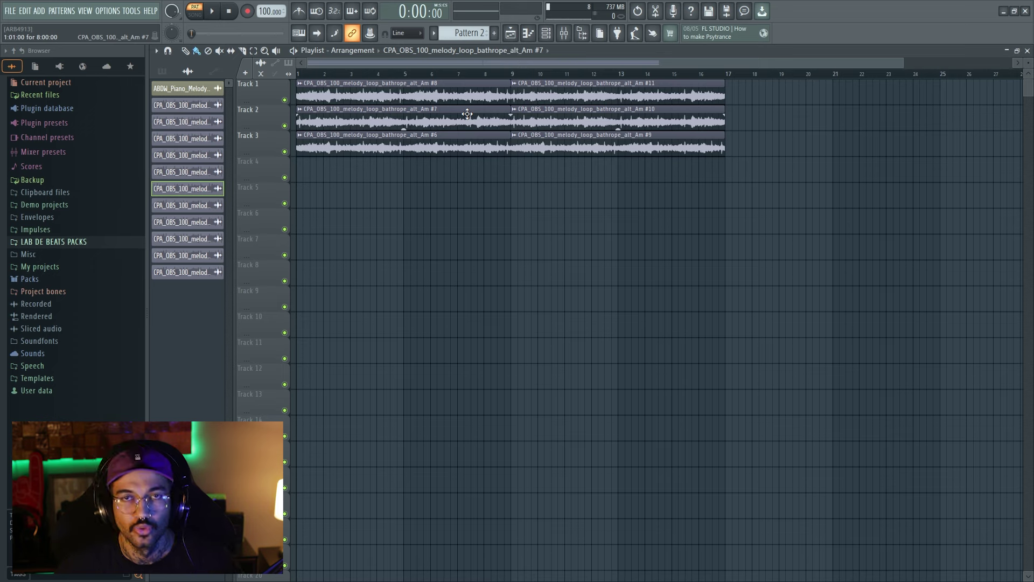
mouse_move(579, 179)
mouse_down()
mouse_move(538, 108)
mouse_move(351, 176)
mouse_up()
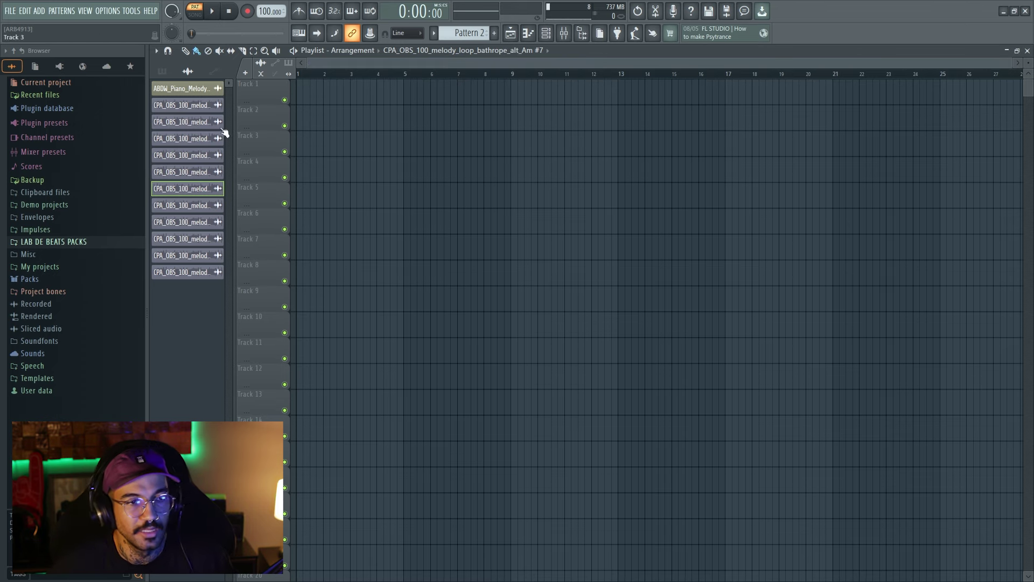
Step: Show the FL Cloud overview in the browser's Sounds section
click(60, 68)
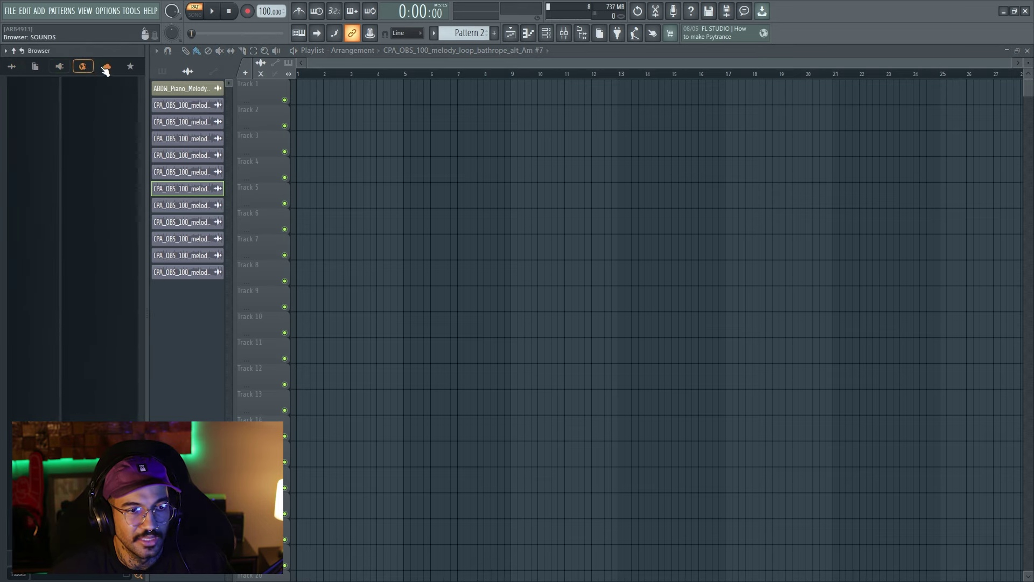
click(105, 67)
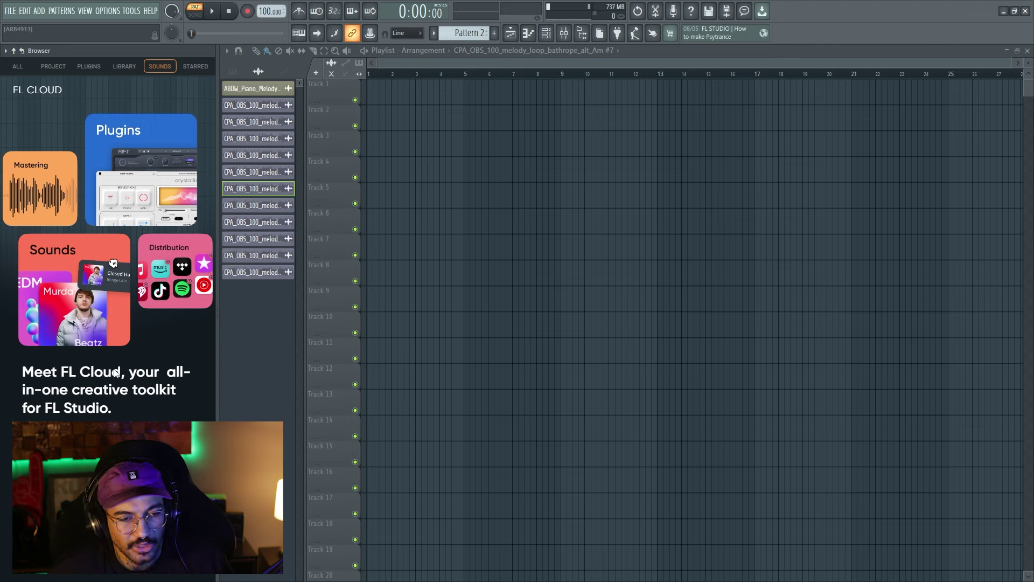
click(97, 209)
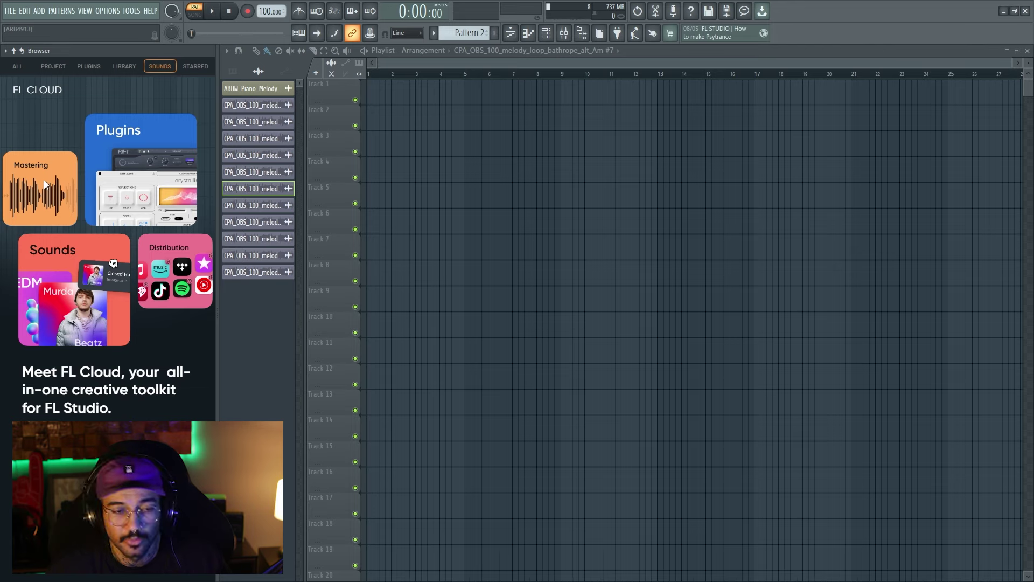
Step: Open the Master export dialog to view its mastering options, then close it without exporting
click(108, 10)
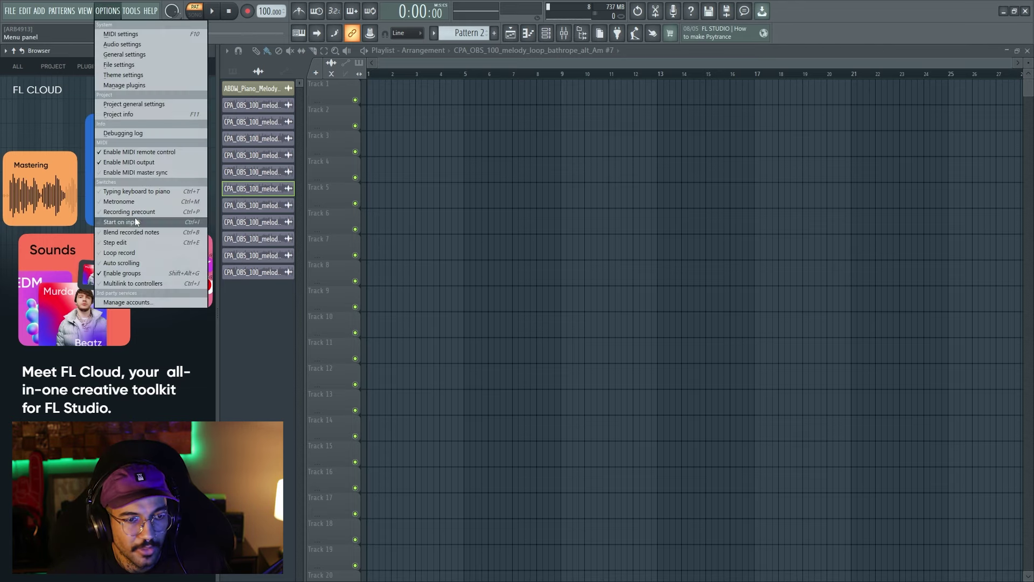
click(39, 10)
click(19, 16)
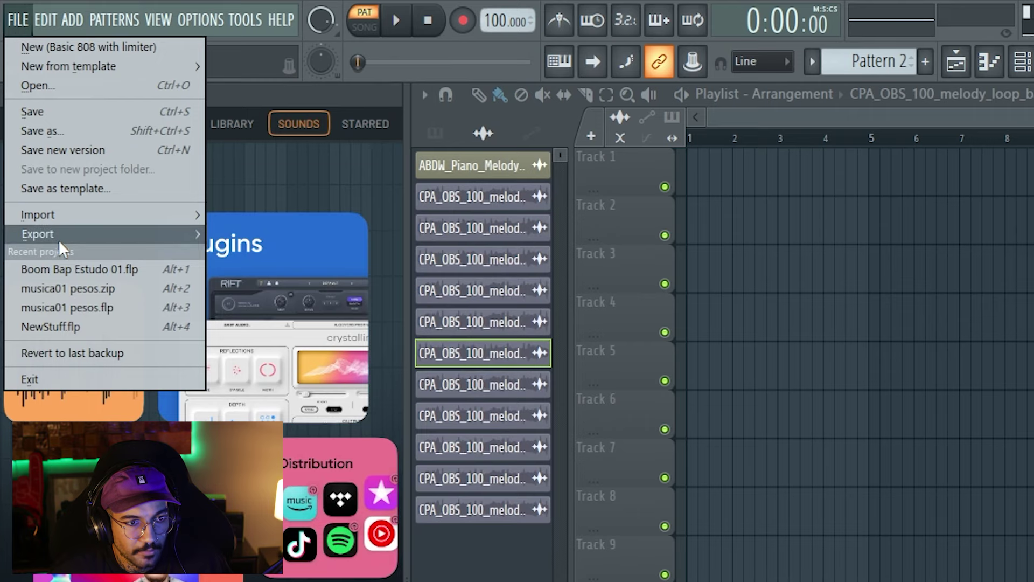
mouse_move(57, 240)
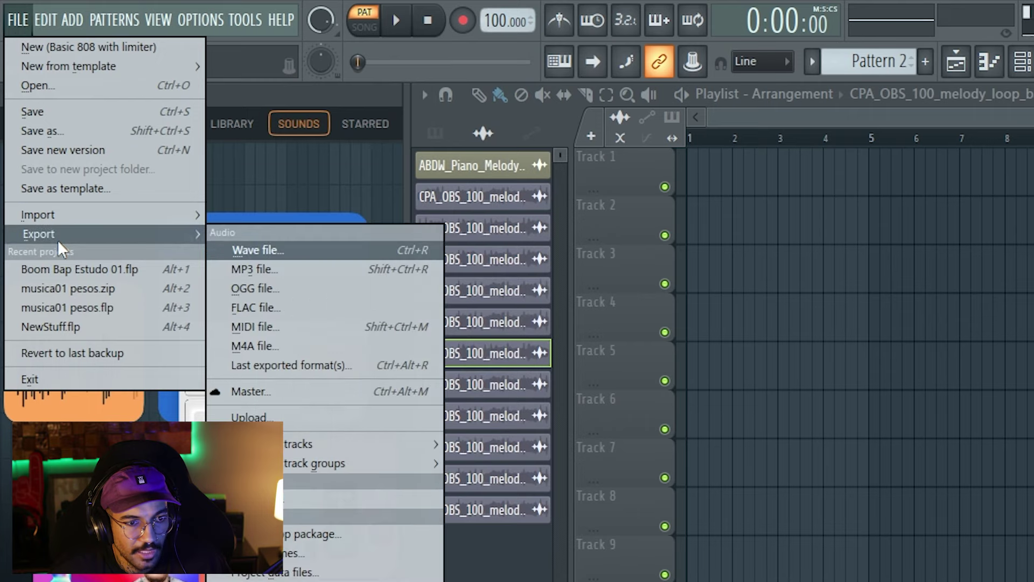
click(264, 391)
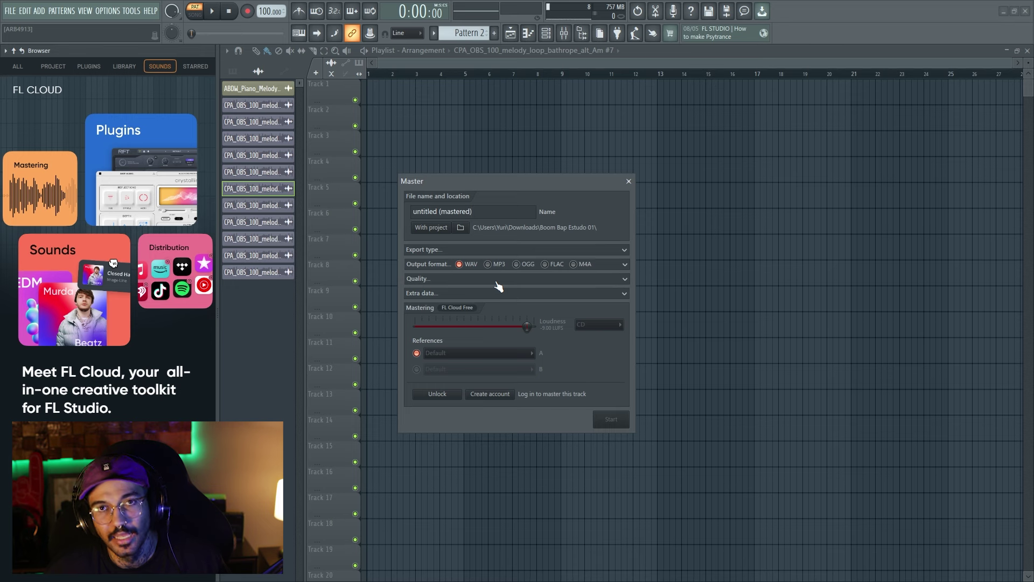
click(628, 182)
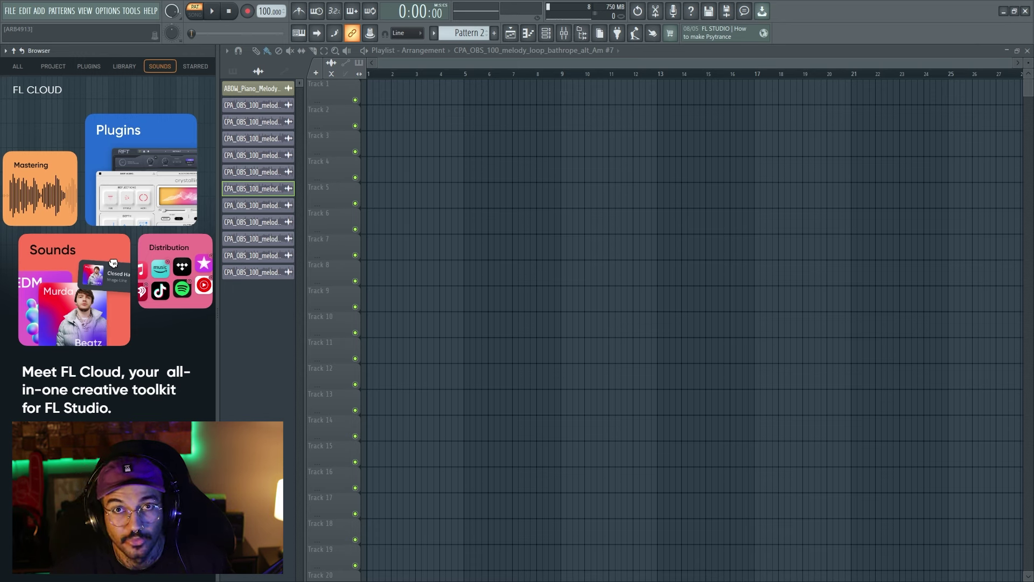
Step: Show the browser's Library content and widen the browser
click(129, 68)
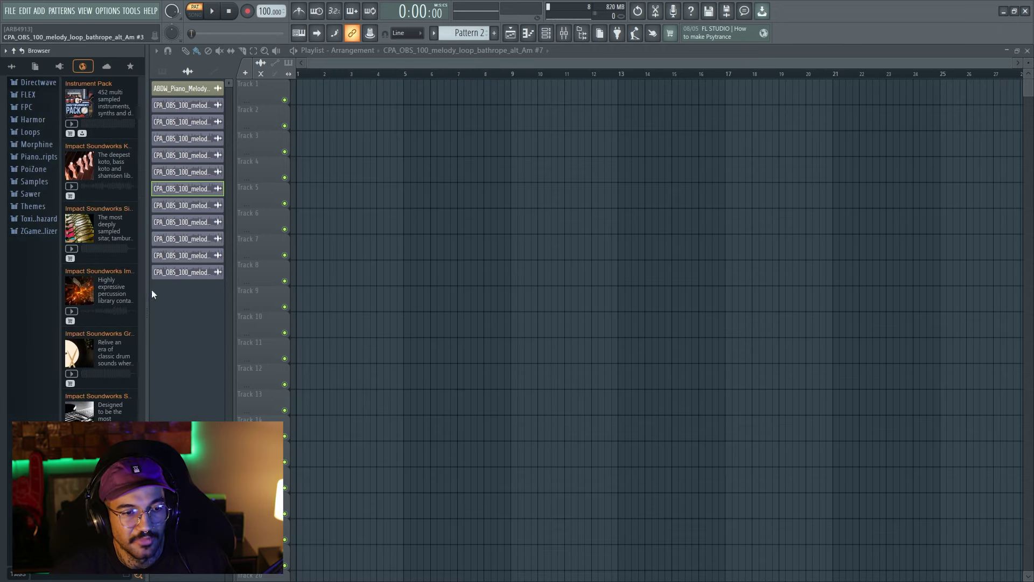
drag(148, 300, 240, 314)
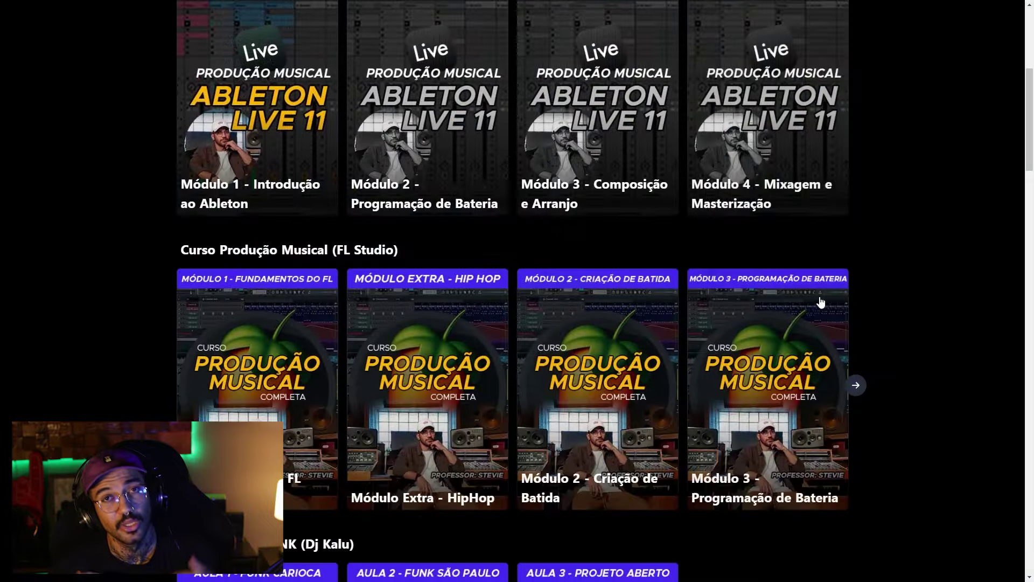
Step: On the Lab de Beats course site, open the Módulo 4 - Equalização lesson Objetivo da Equalização, browse its lesson list, and return to the modules
scroll(821, 302, down, 20)
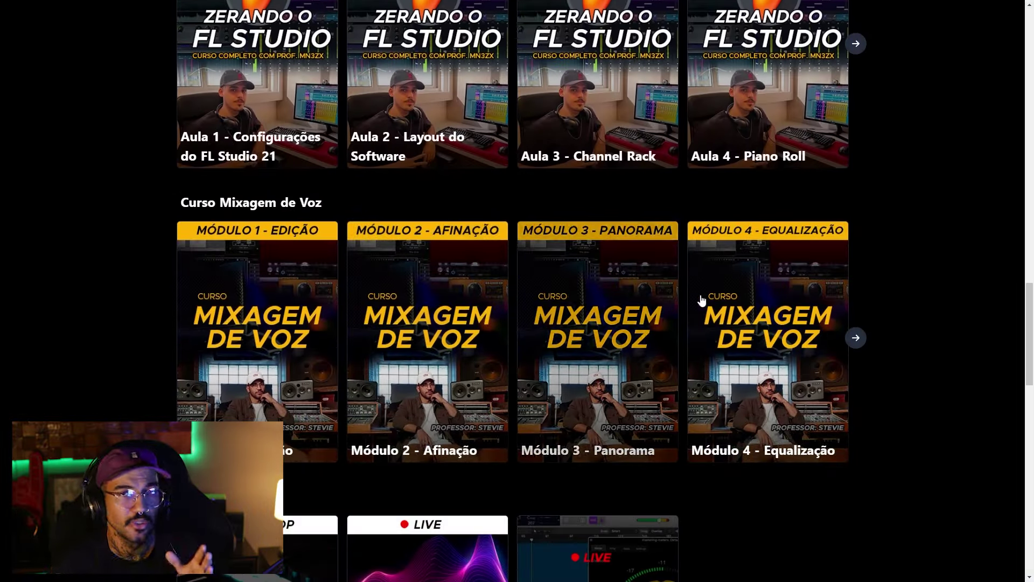
click(767, 355)
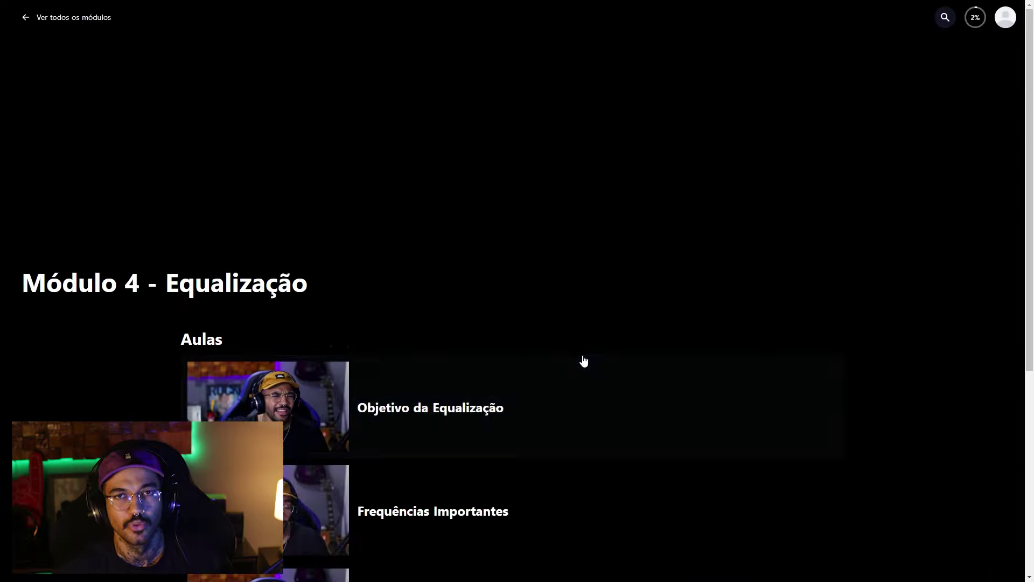
scroll(583, 360, down, 5)
click(487, 337)
scroll(926, 219, down, 15)
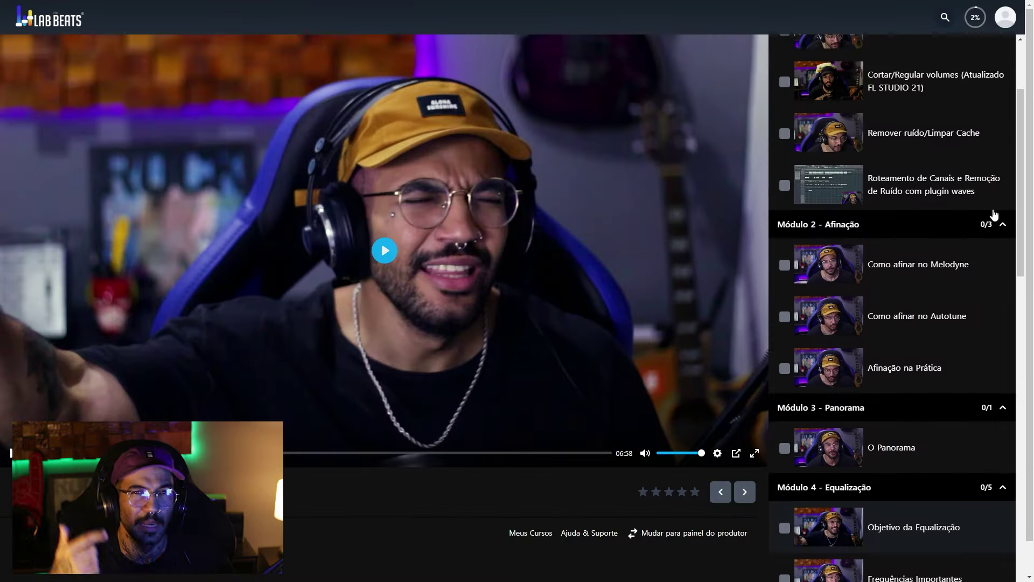
scroll(923, 220, down, 5)
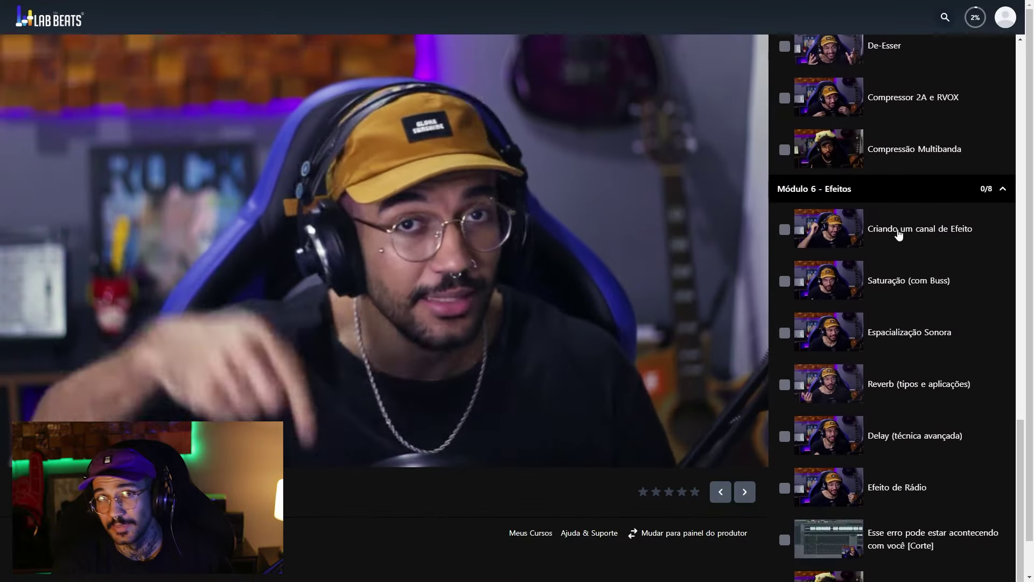
click(66, 27)
click(113, 27)
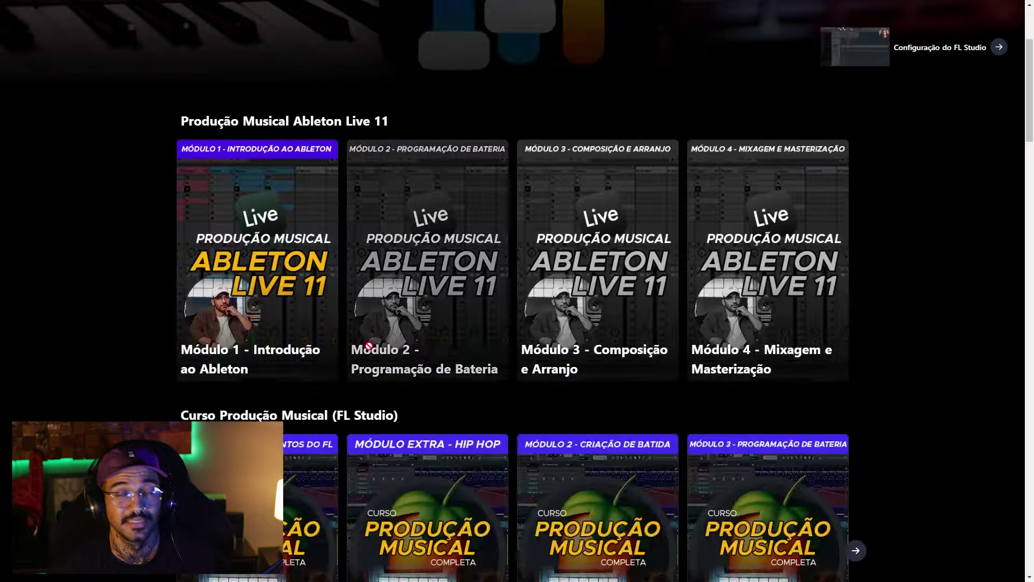
Step: Open a lesson in Módulo 1 - Fundamentos do FL Studio, look through the course's lesson list, and return to the module page
click(301, 517)
click(463, 392)
scroll(913, 197, down, 3)
scroll(914, 196, down, 15)
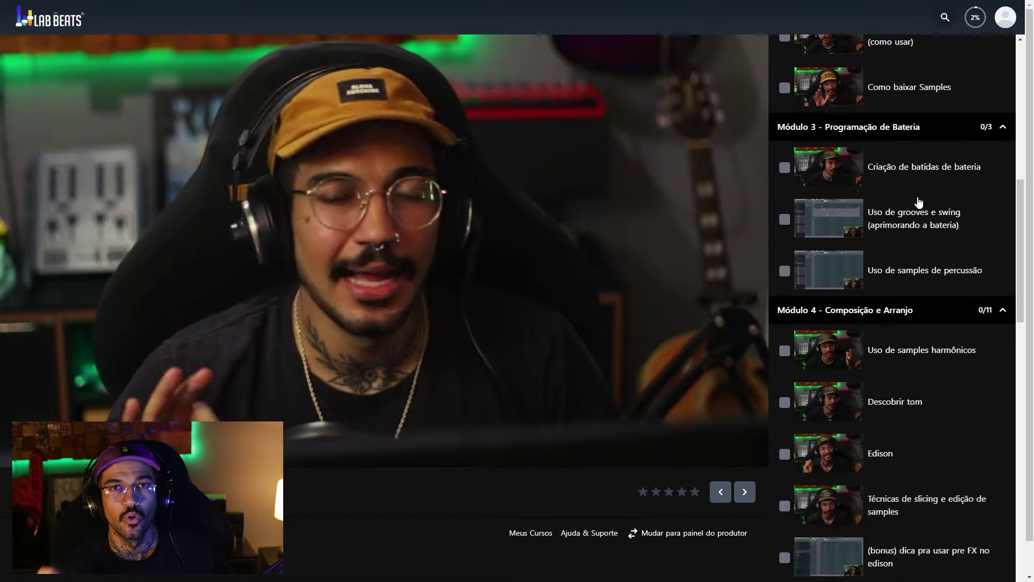
click(50, 19)
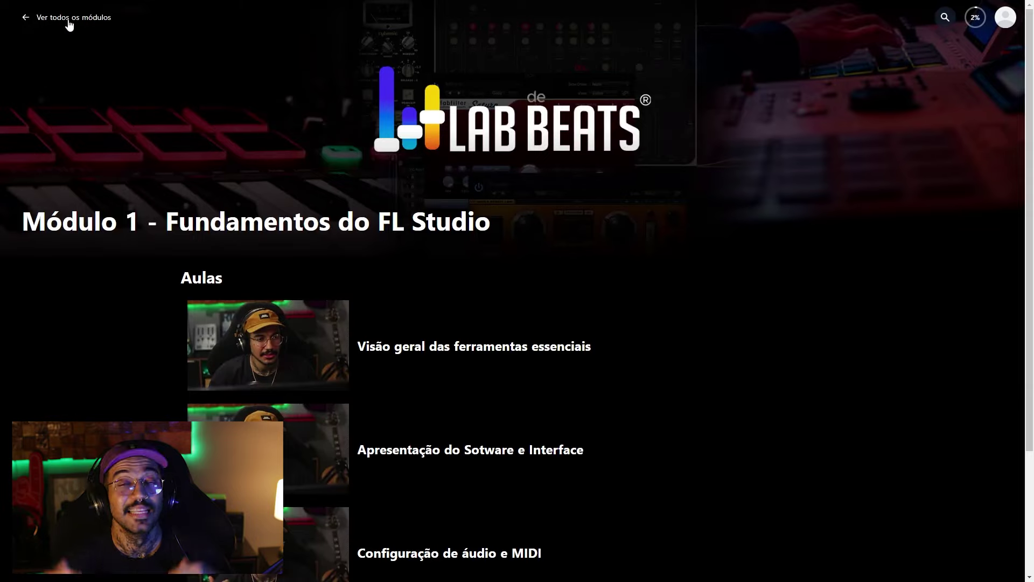